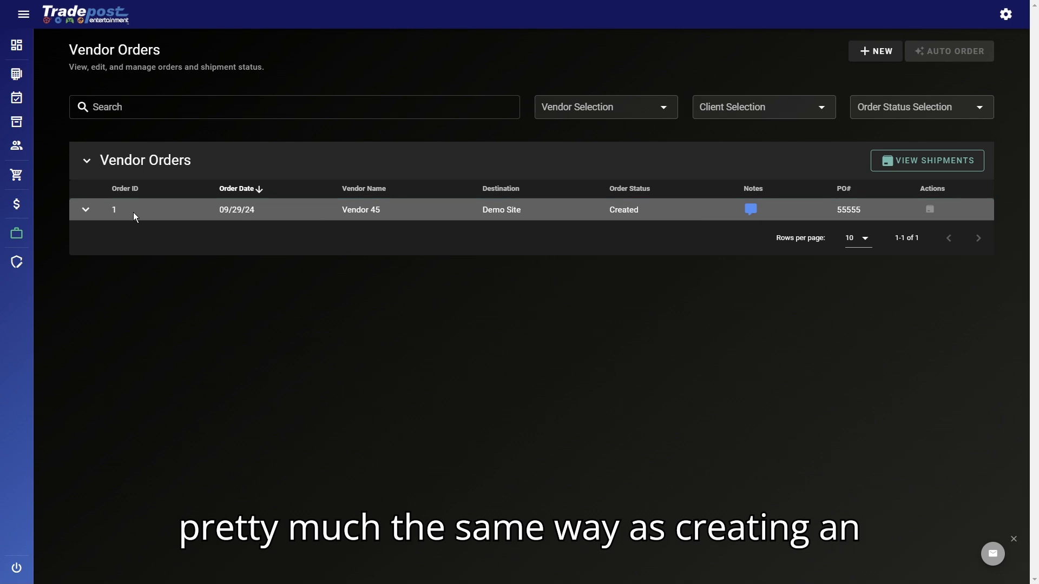
Expand the Vendor 45 order and examine the ordered and shipping quantities of its Pokemon DVD item.
click(85, 210)
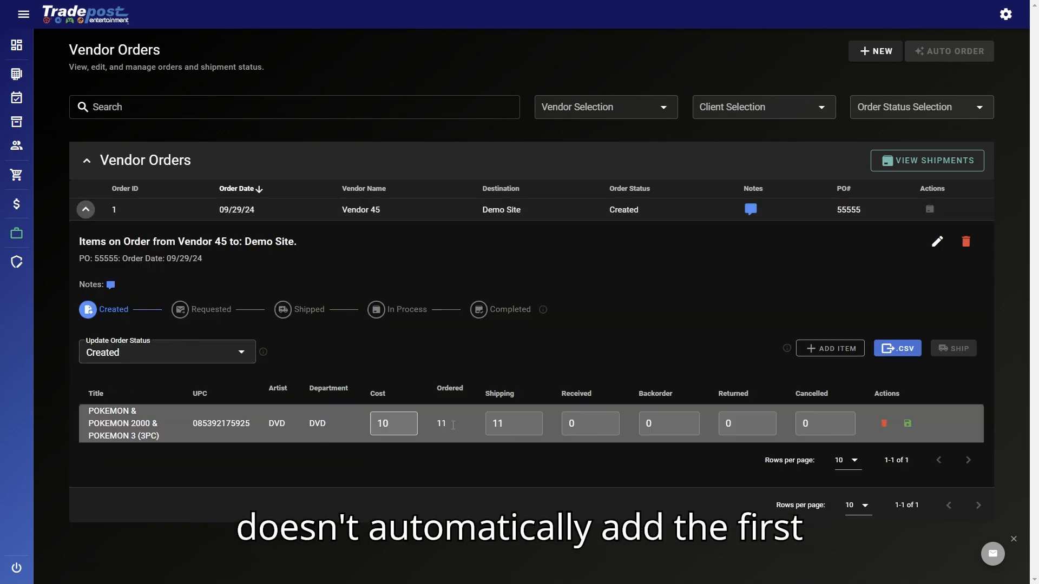
drag(436, 423, 464, 427)
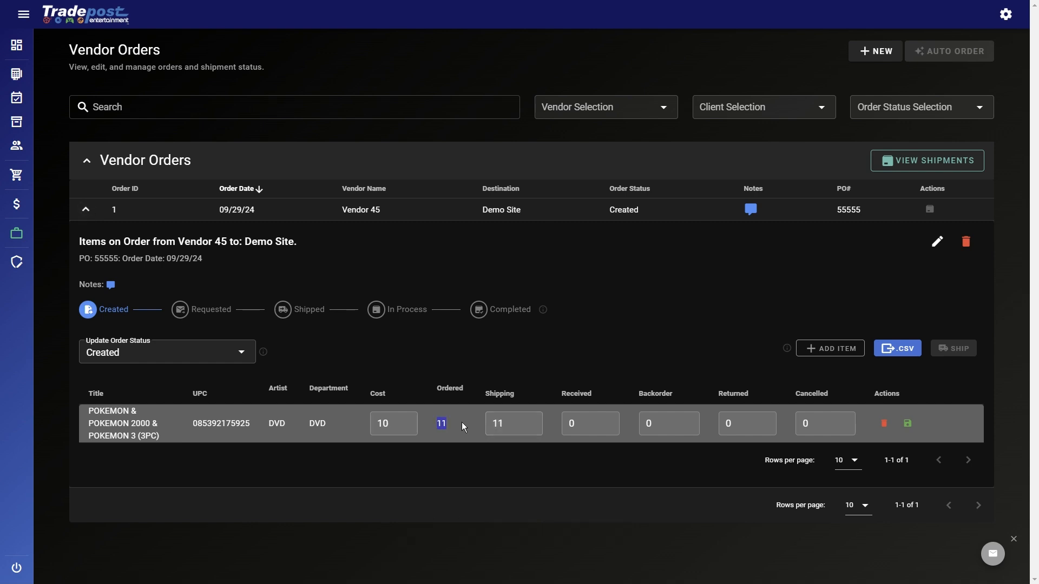
double_click(510, 426)
click(512, 426)
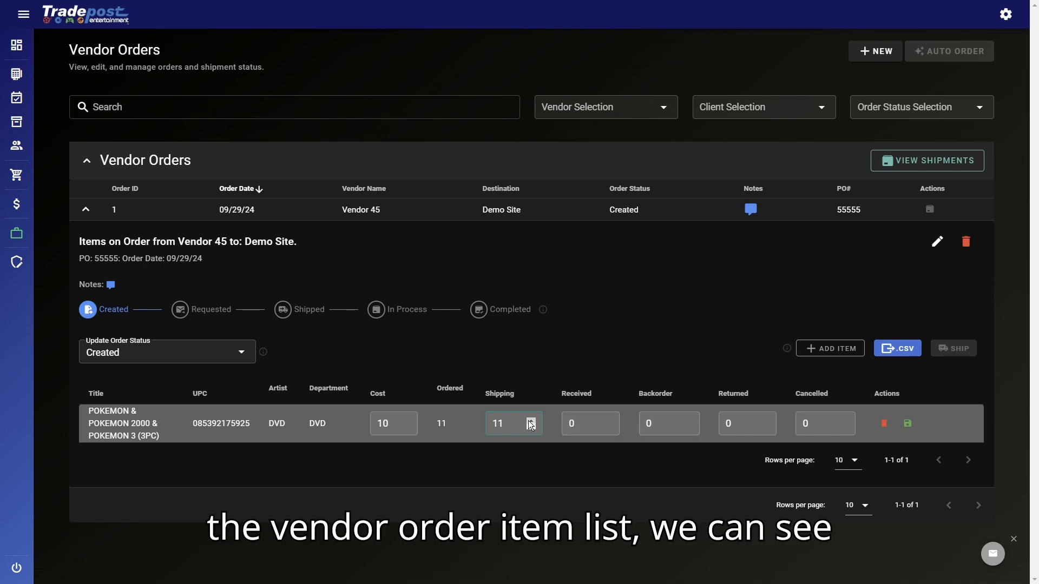
Set the Pokemon DVD item's shipping quantity to 8 and backorder quantity to 3, and save the item with the backorder confirmed.
click(687, 425)
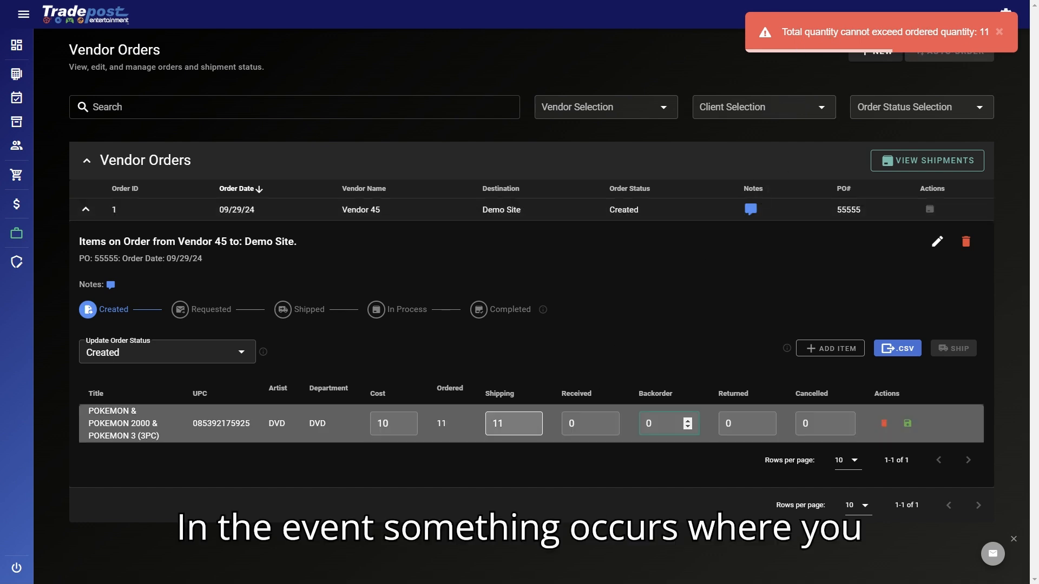
click(531, 428)
click(532, 428)
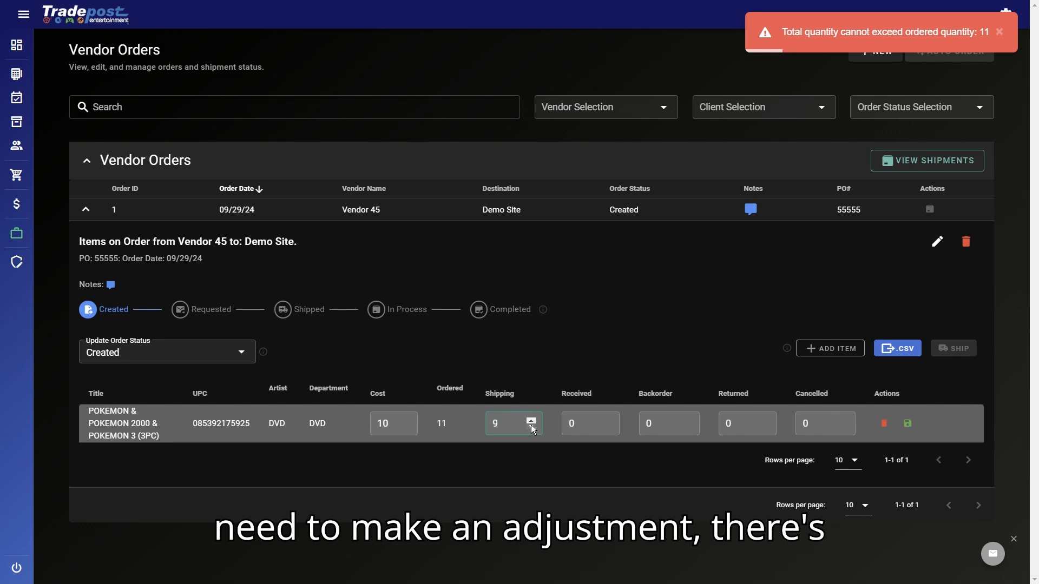
click(532, 428)
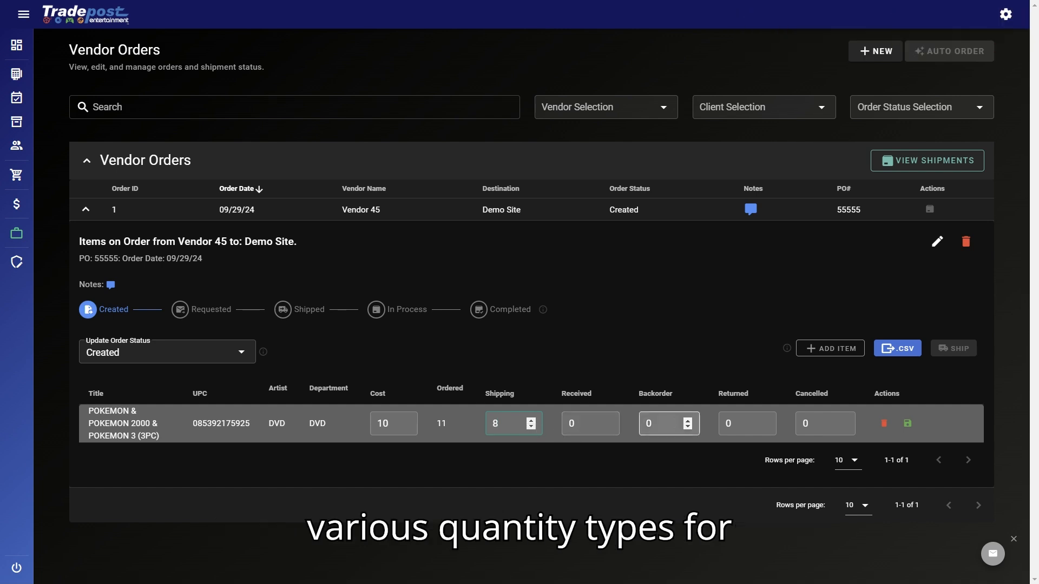
click(686, 423)
click(687, 422)
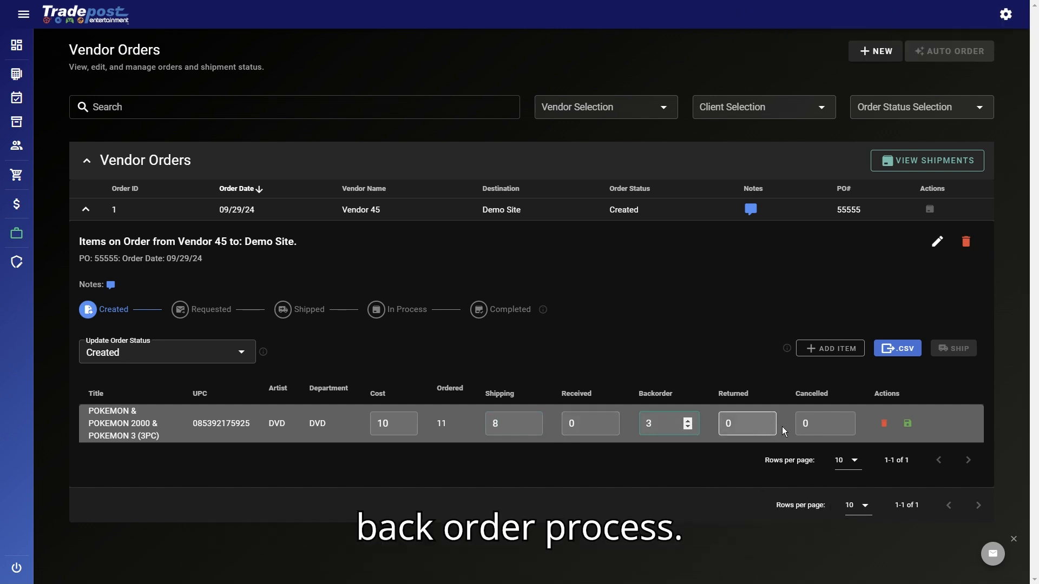
click(908, 424)
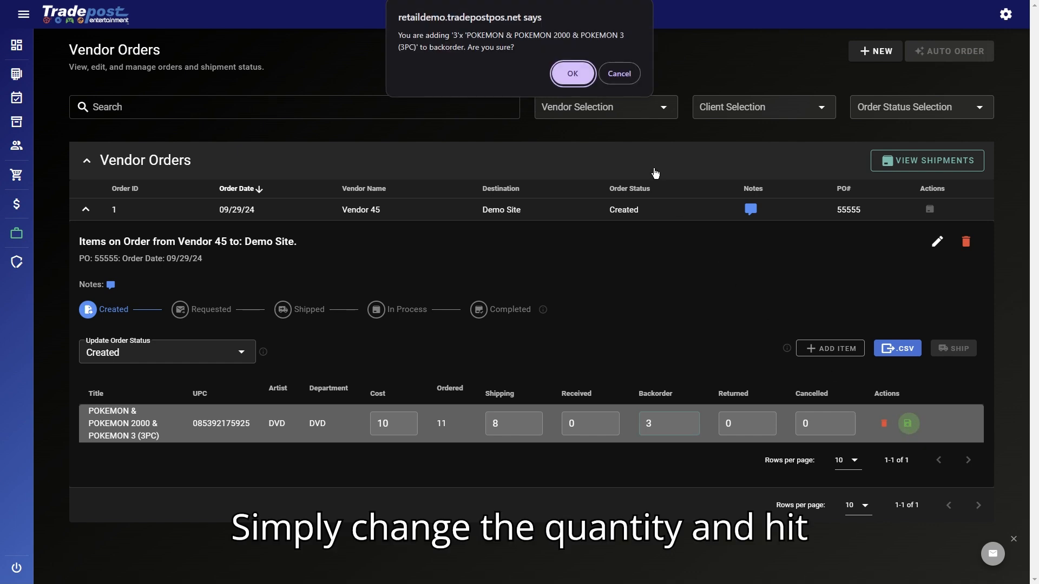
click(573, 73)
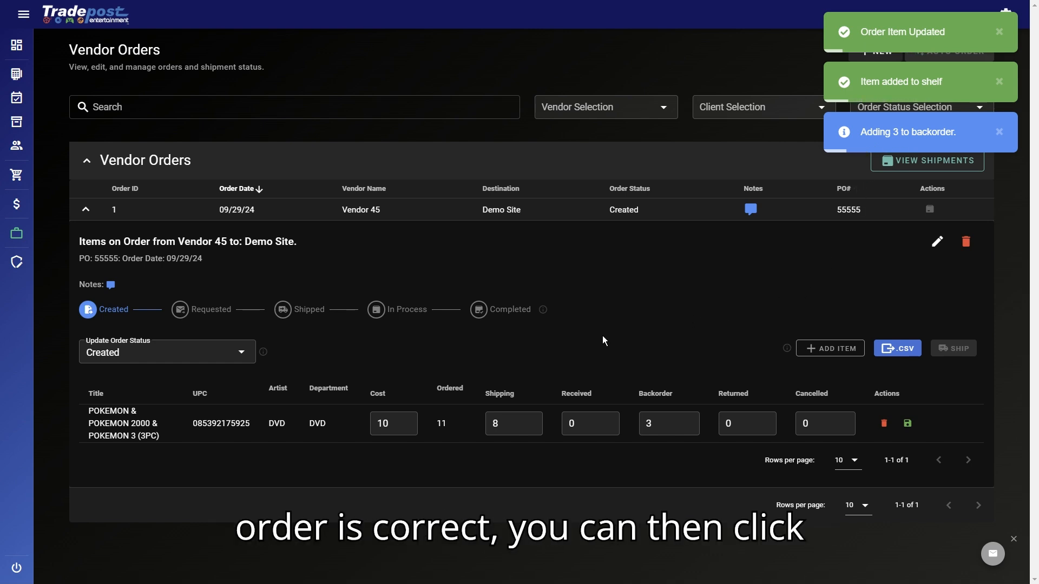
Export the Vendor 45 order as CSV and review the items available to add and those already in the order.
click(902, 350)
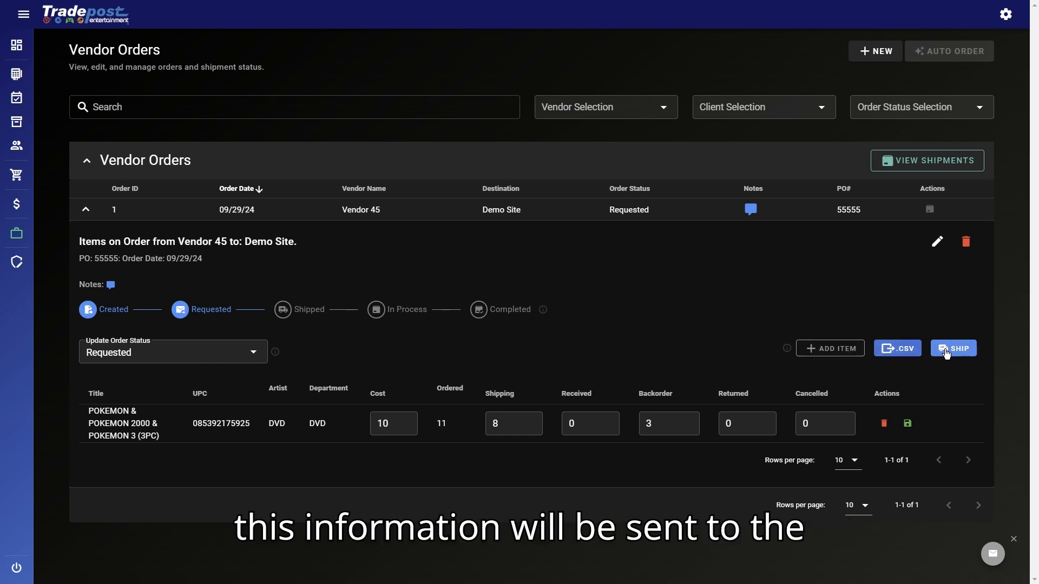
click(833, 352)
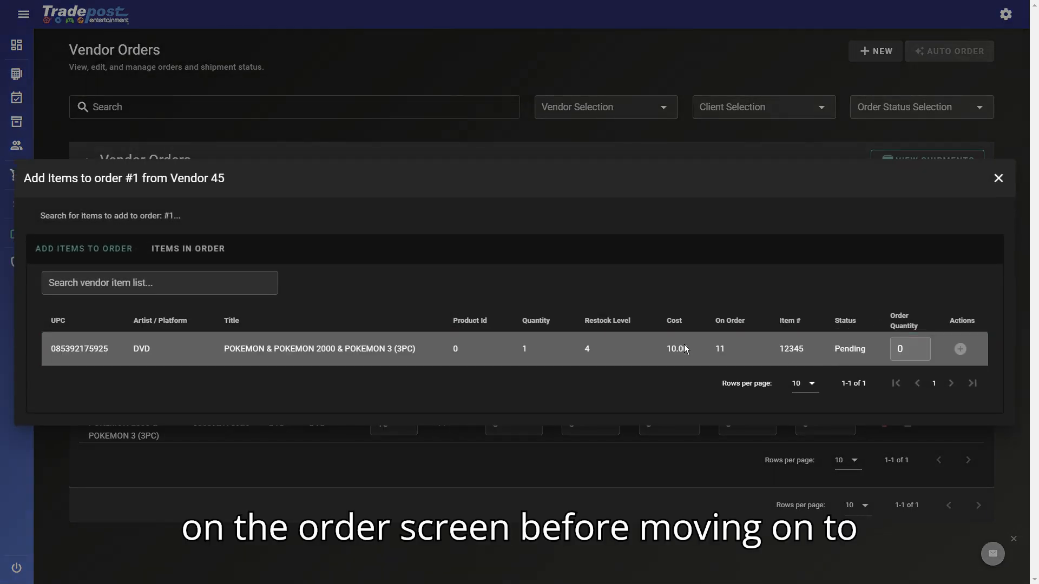
click(173, 254)
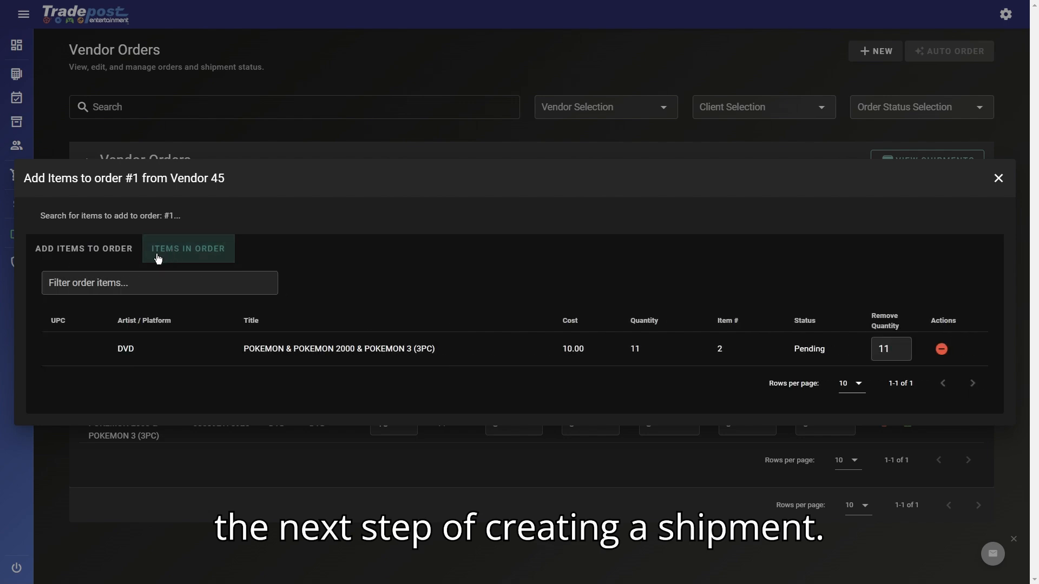
click(70, 259)
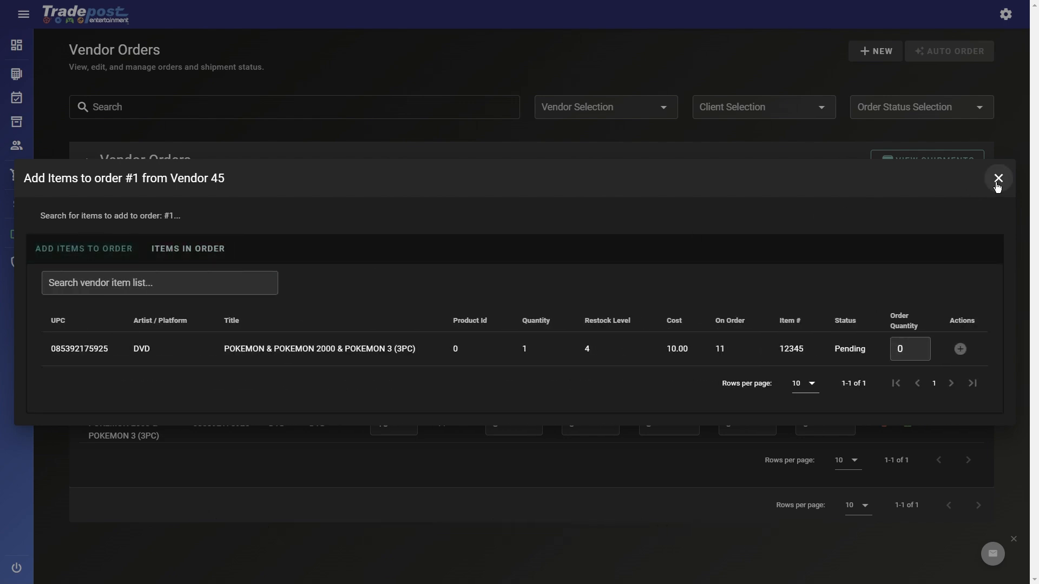
click(999, 179)
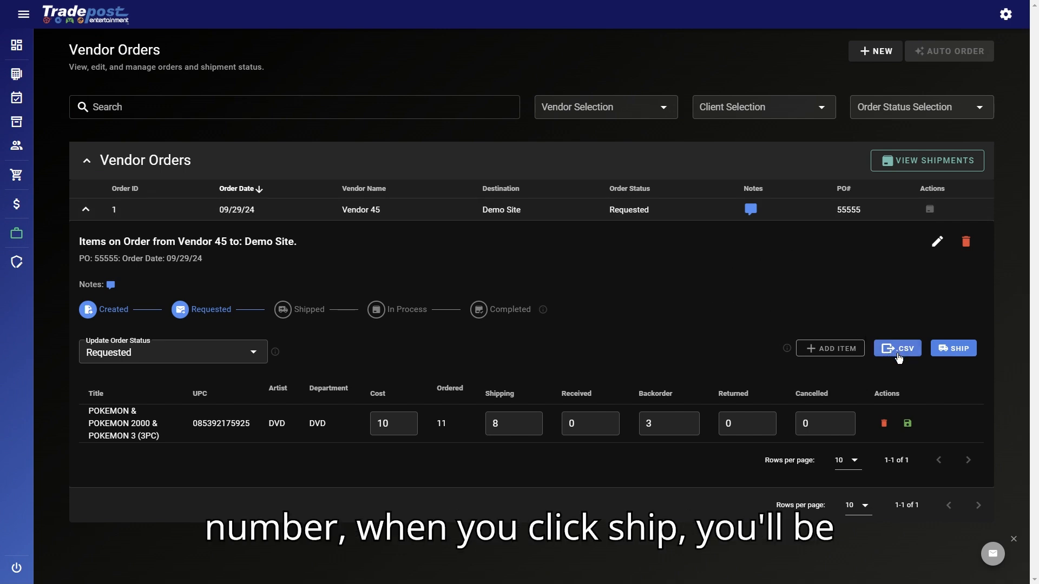
Start a new shipment for the Vendor 45 order with invoice number 123123 and date 2024-09-29.
click(945, 352)
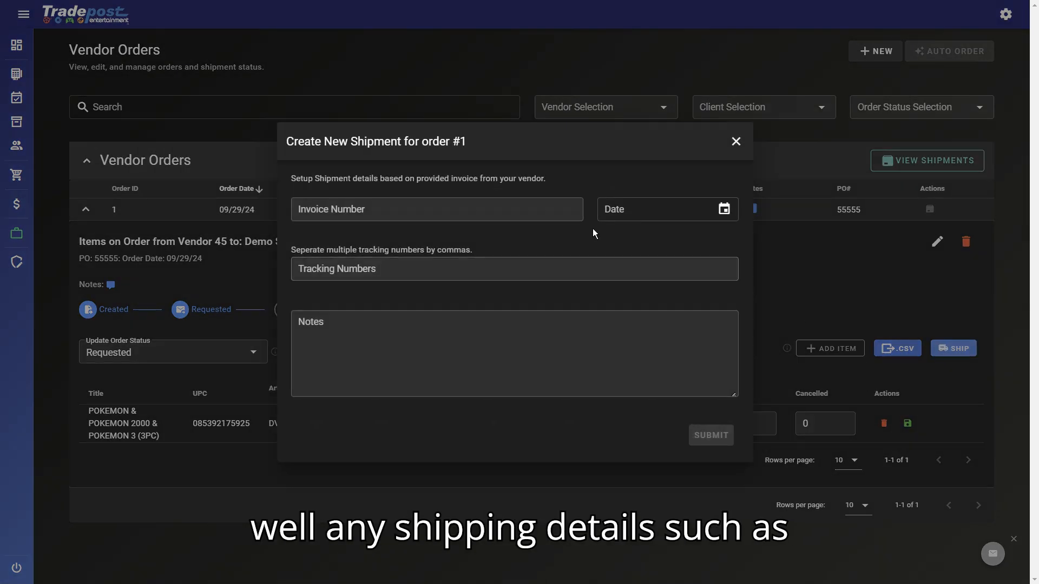
click(522, 209)
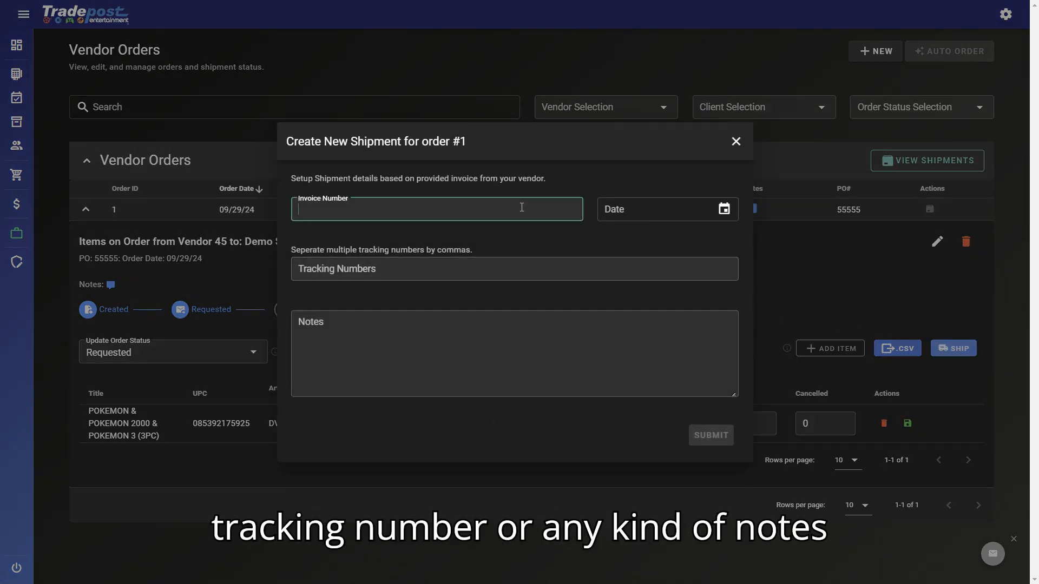
text(123123)
click(670, 216)
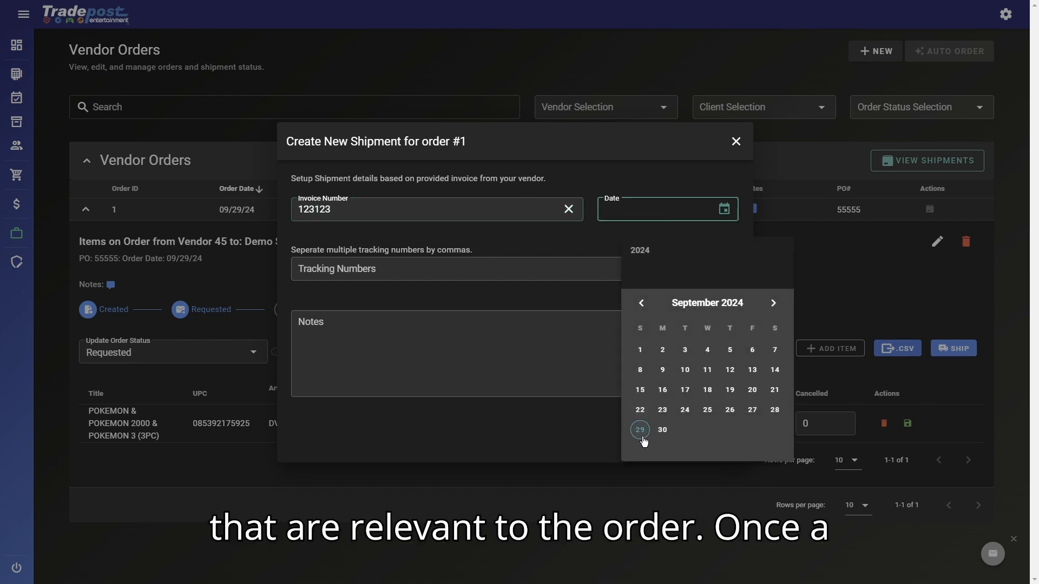
click(643, 428)
Enter the tracking numbers 123456, 123455 and 43221 for the new shipment, separated by commas.
click(506, 268)
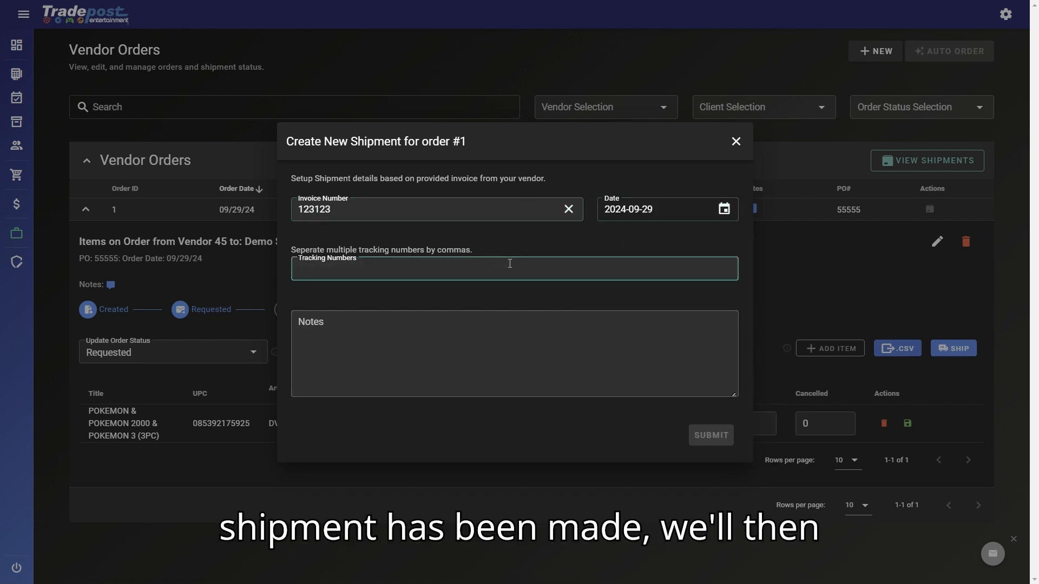
text(123456,)
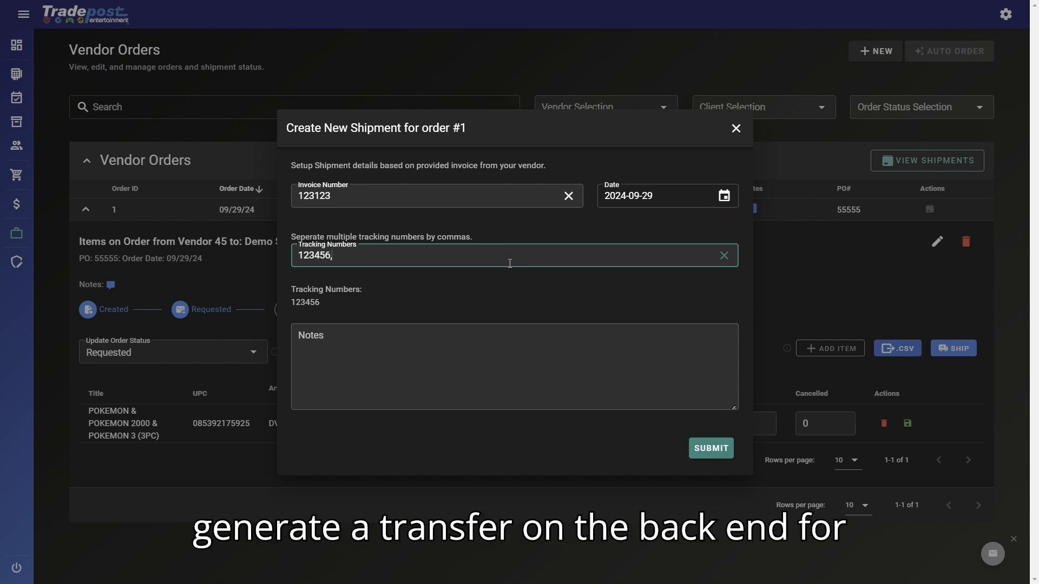
text( 123455)
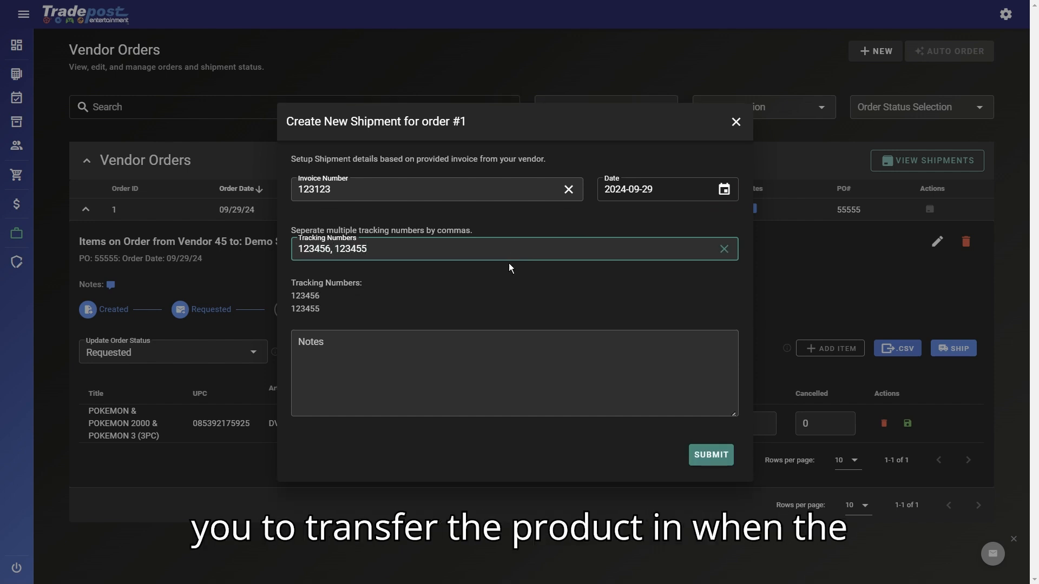
text(, 4322)
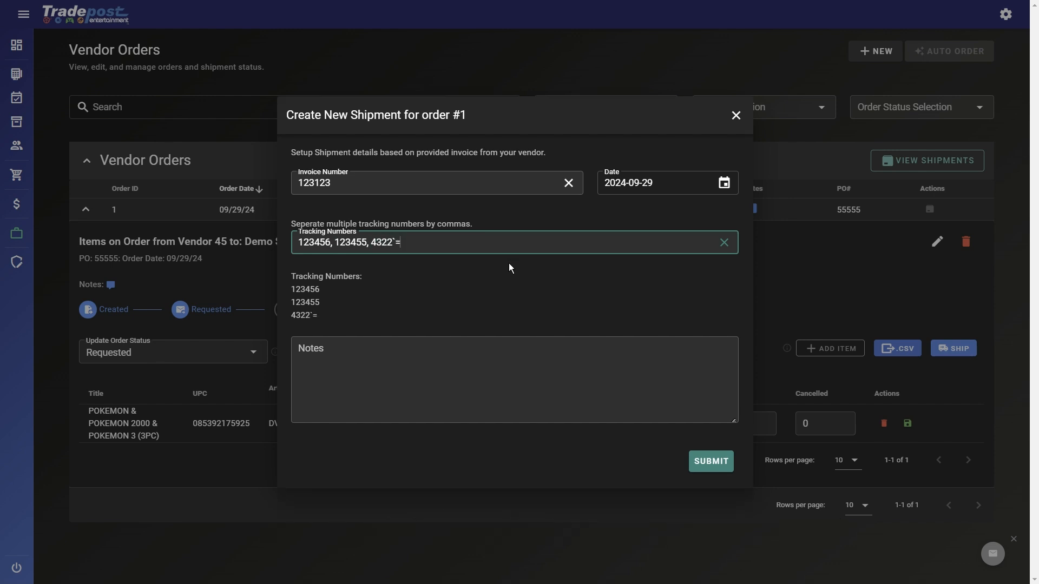
text(1)
Add the note "There is going to be three packages due to delays in the previous orders." and submit the shipment.
click(541, 366)
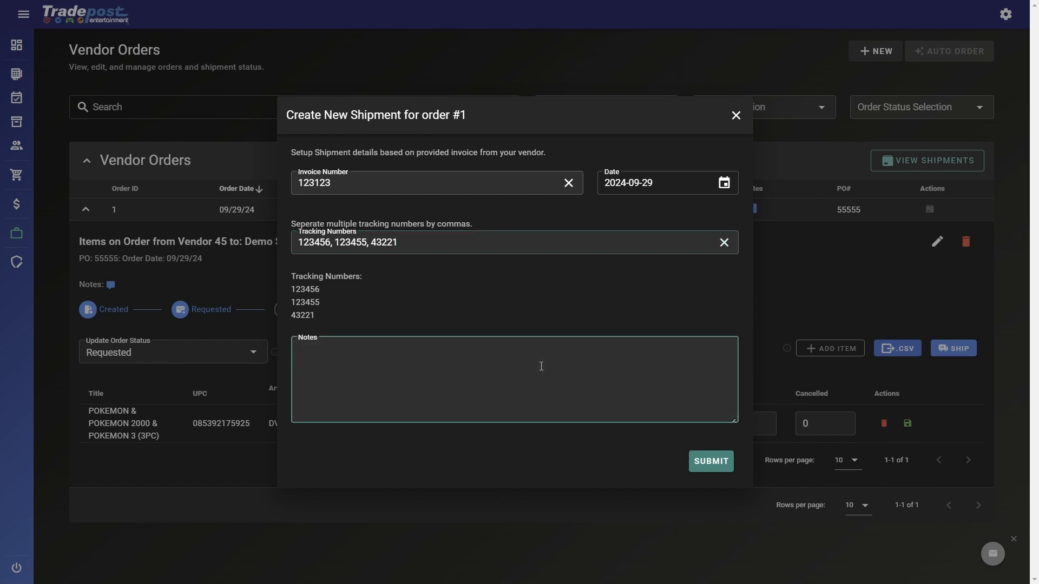
text(There is goign to be th)
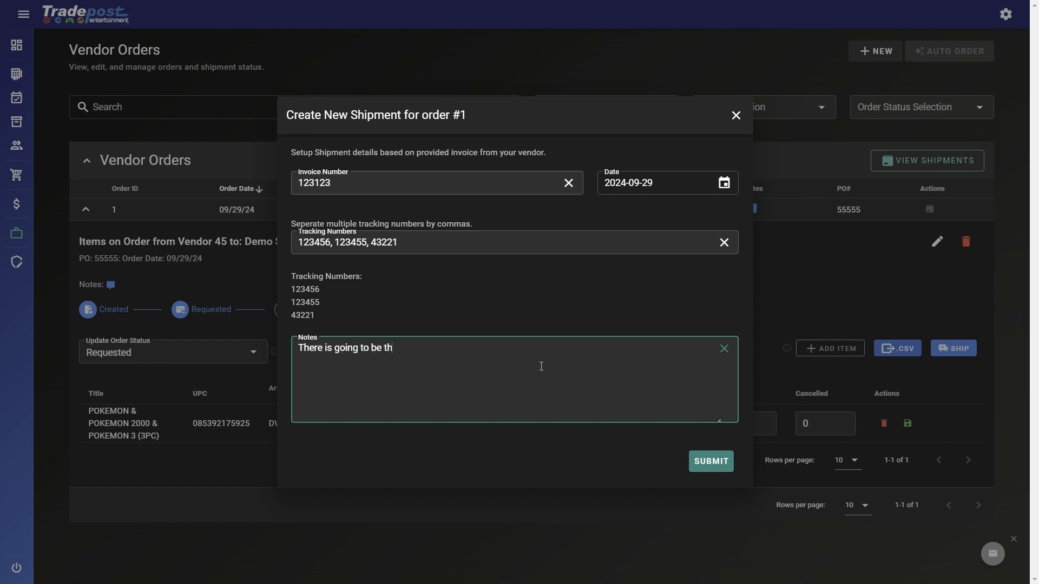
text(packages due to delays in the previous orders.)
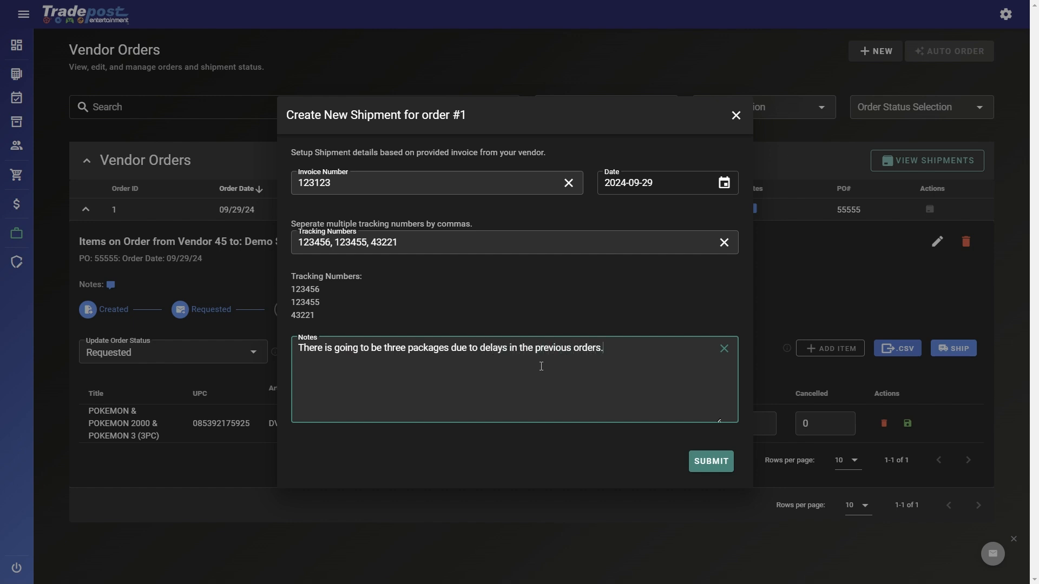
click(707, 463)
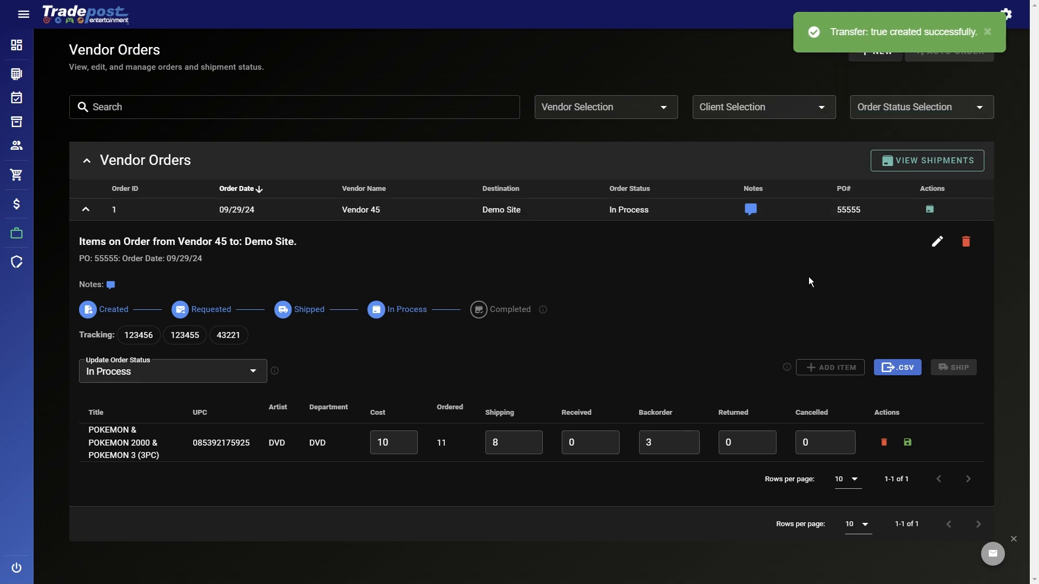
Open the shipment list and look at its start and end date filters without choosing dates.
click(908, 160)
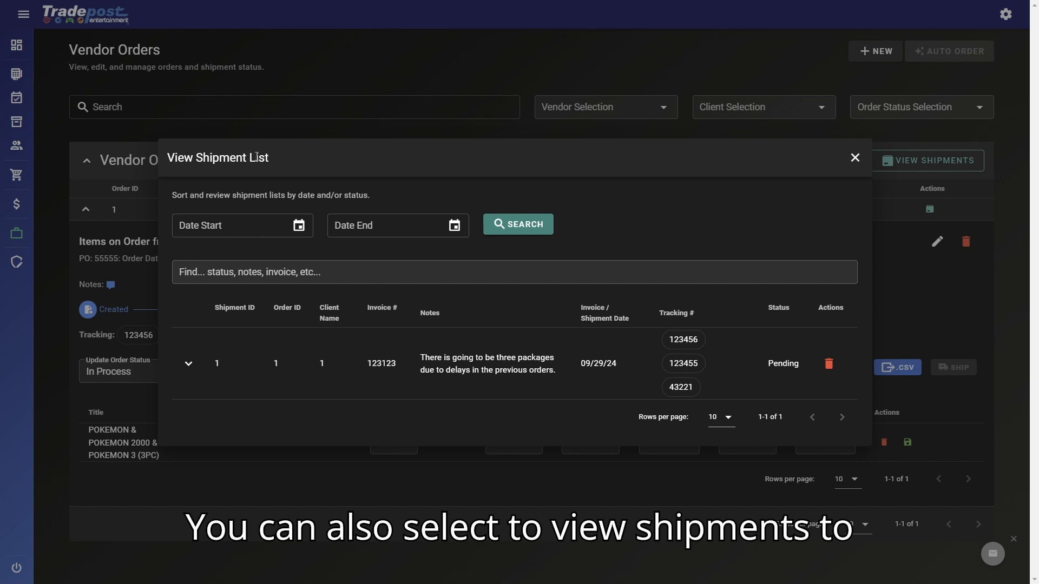
click(206, 223)
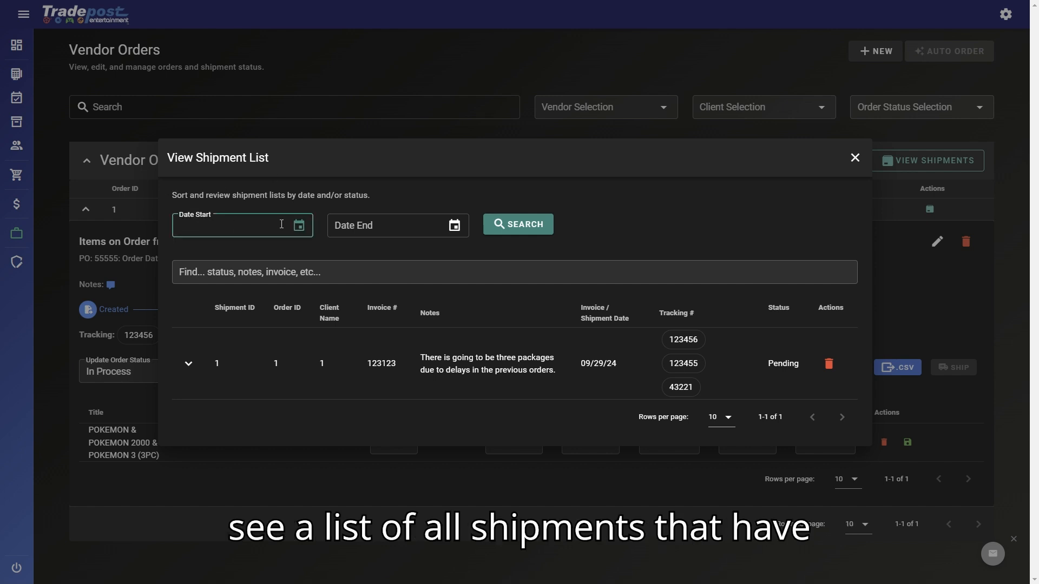
click(399, 226)
click(232, 225)
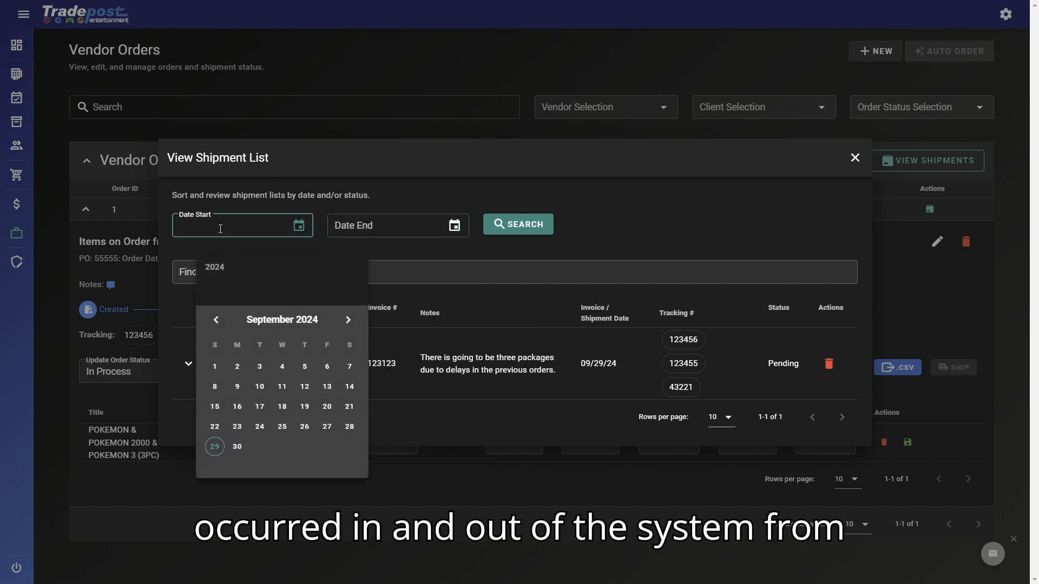
click(181, 249)
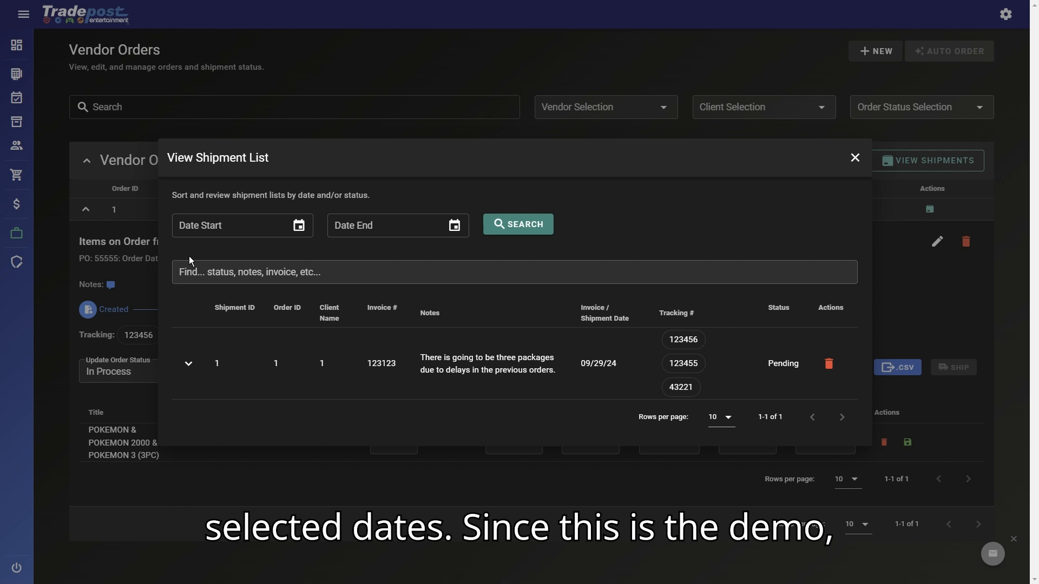
Review the pending shipment's items and its editable details, leaving them as they are, and close the shipment list.
click(189, 364)
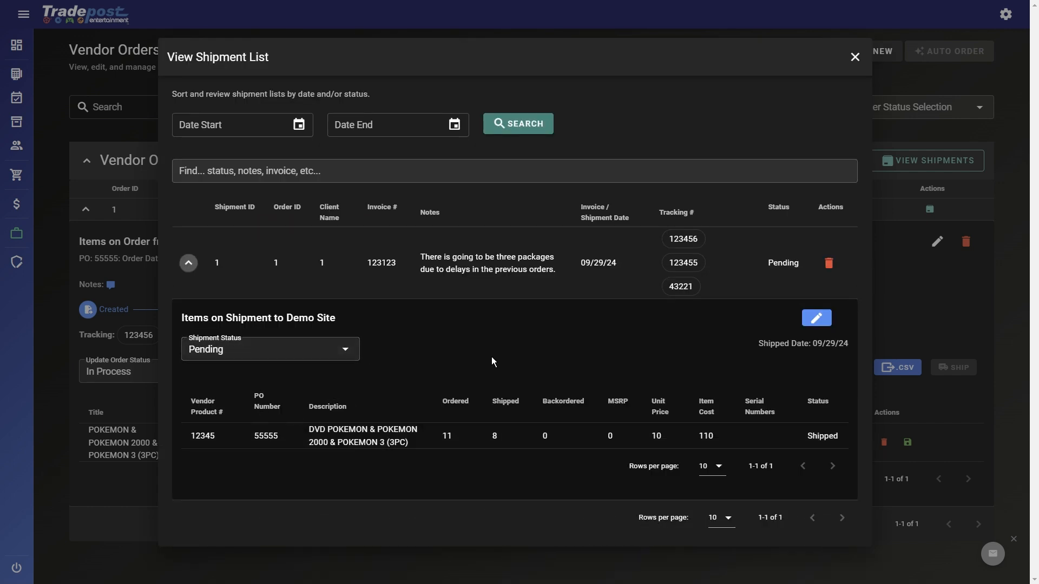
click(815, 319)
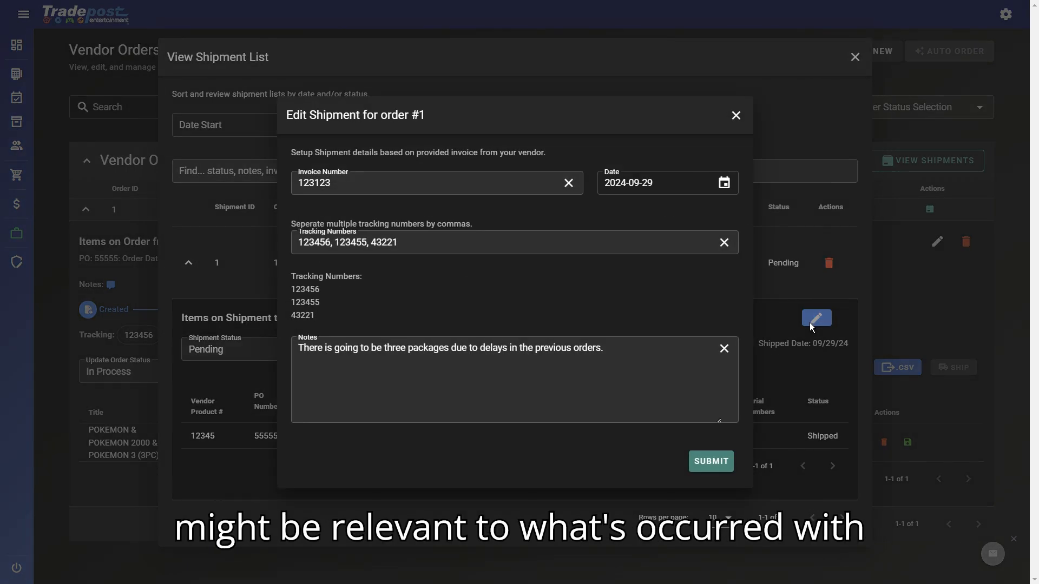
click(737, 117)
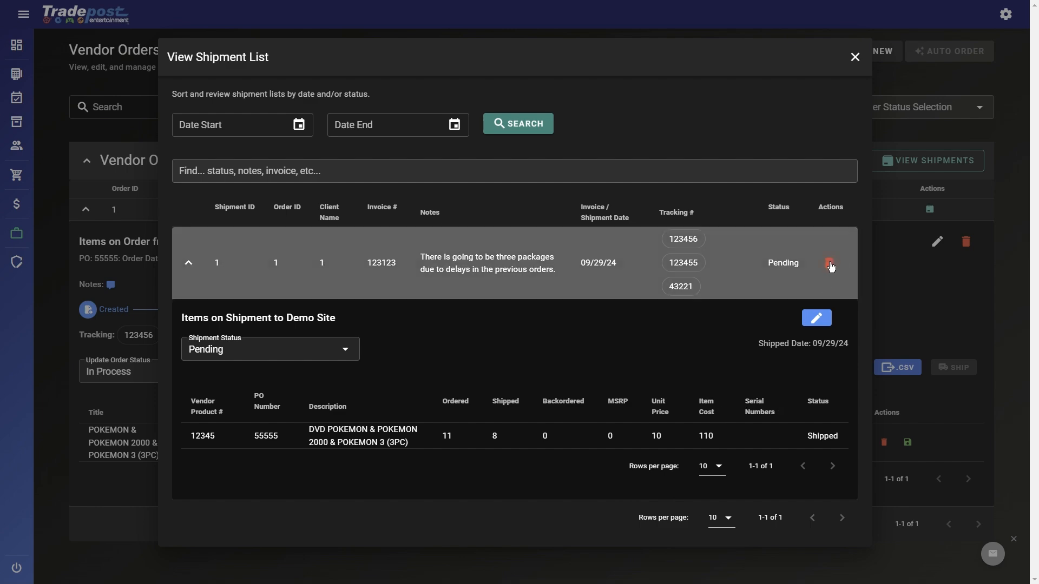
click(855, 57)
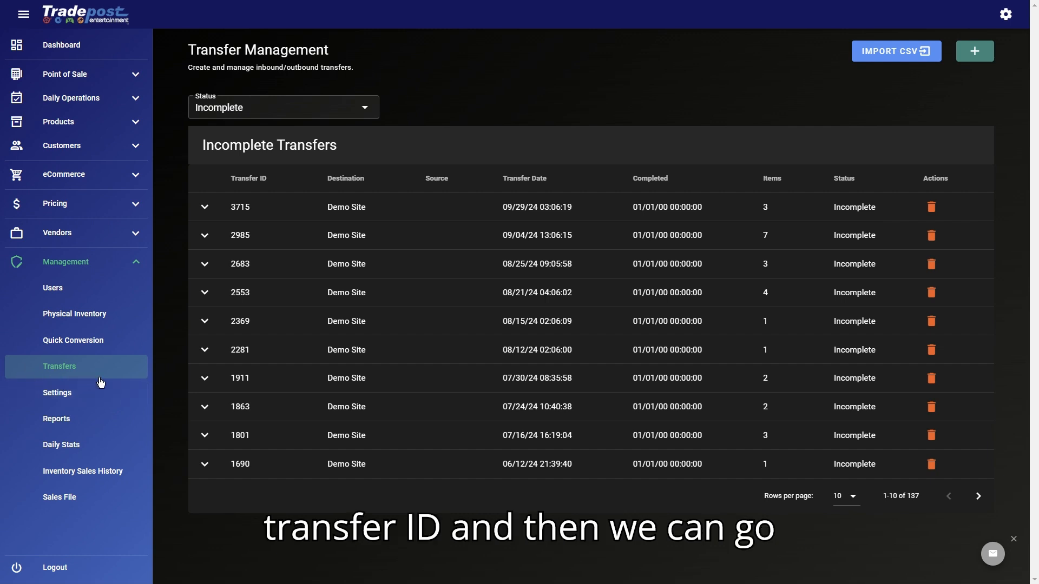
Filter the transfers by Pending status and find the transfer from Vendor 45.
click(217, 109)
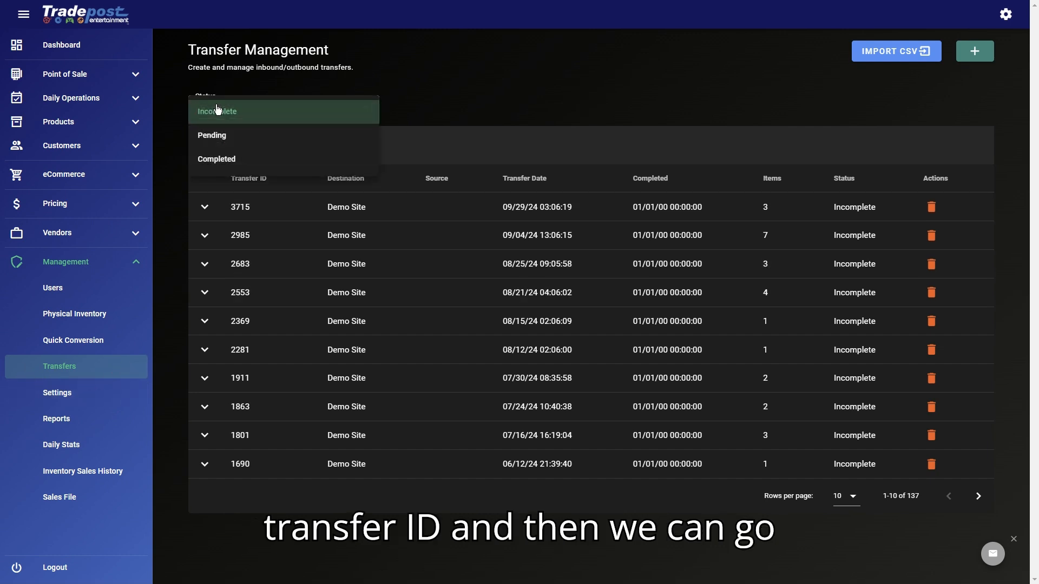
click(216, 138)
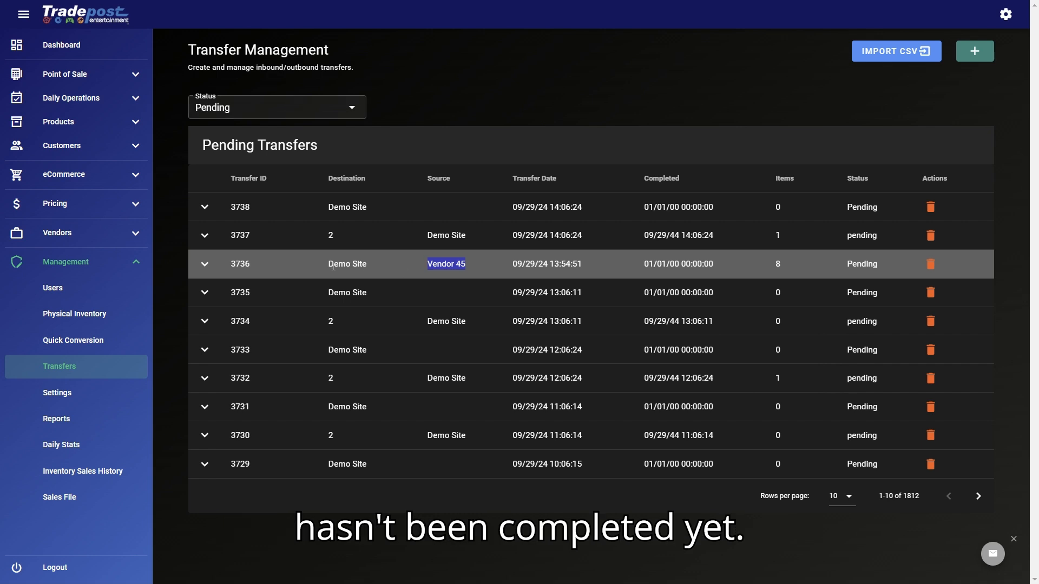
Expand the Vendor 45 transfer and review its invoice number, vendor and complete item list.
click(205, 264)
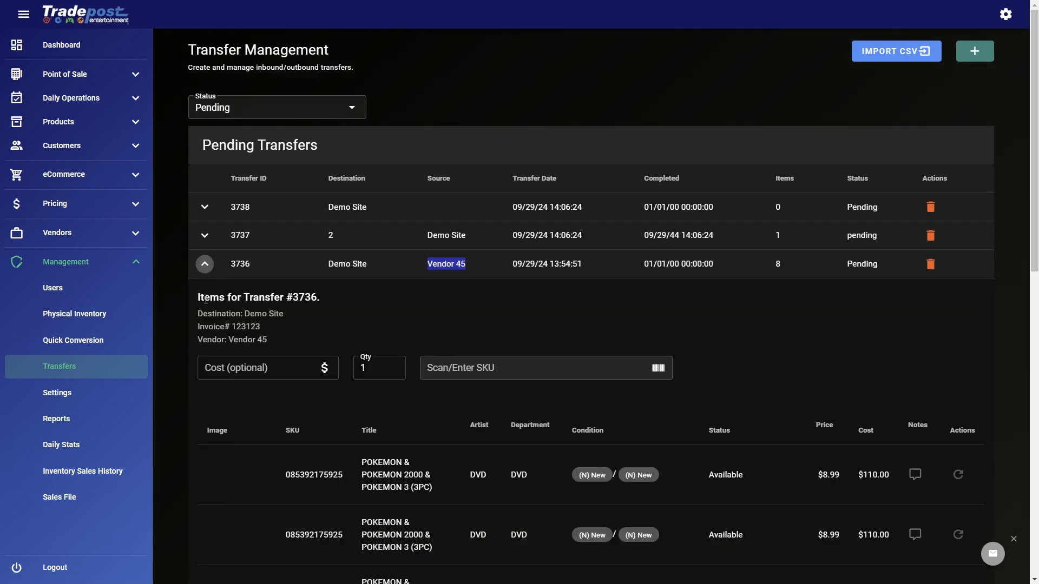
drag(204, 325, 270, 324)
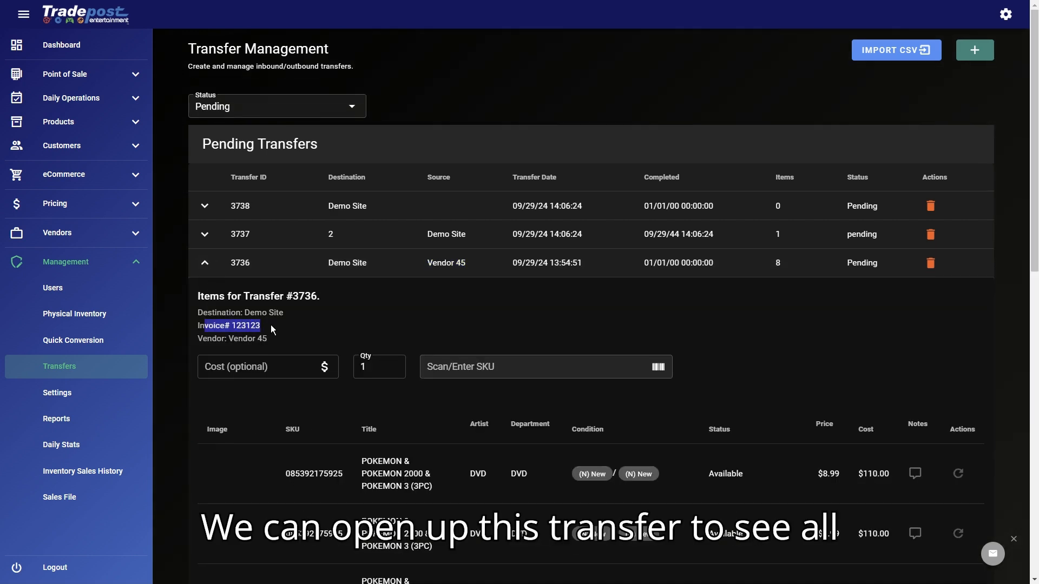
scroll(270, 325, down, 1)
drag(199, 280, 284, 278)
scroll(312, 269, down, 3)
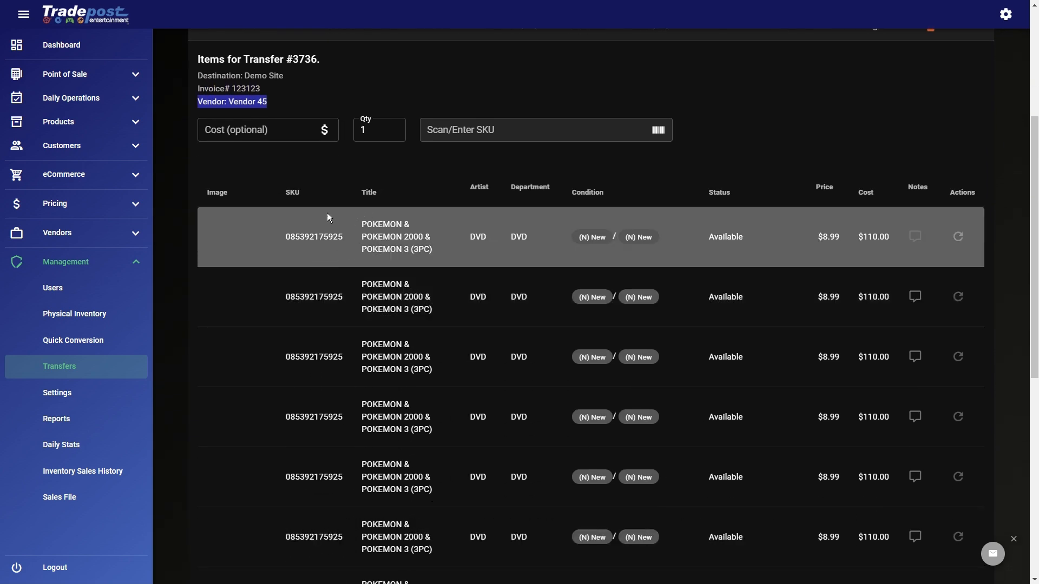
scroll(562, 265, down, 4)
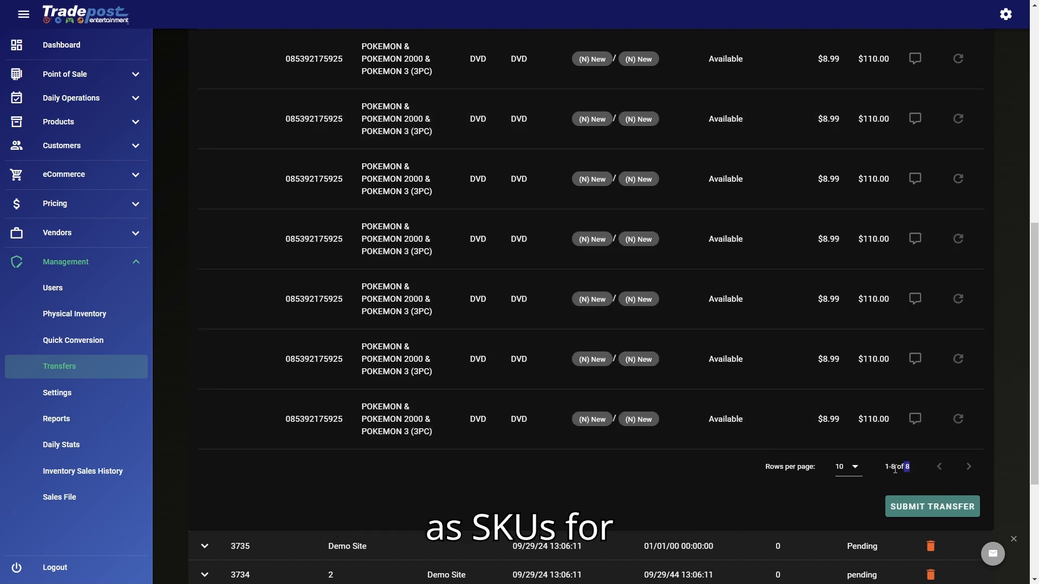
scroll(520, 349, up, 4)
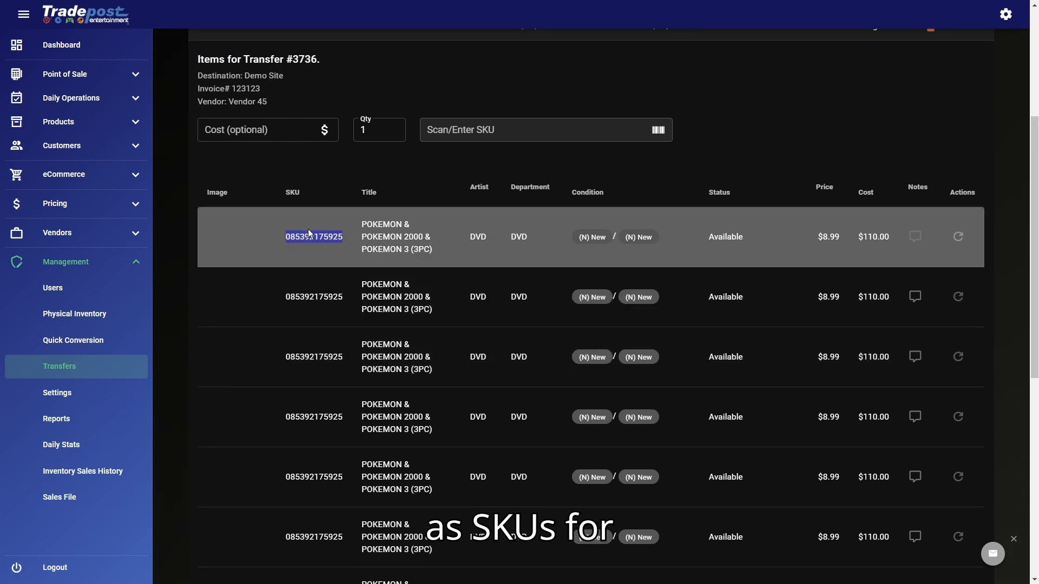
click(495, 131)
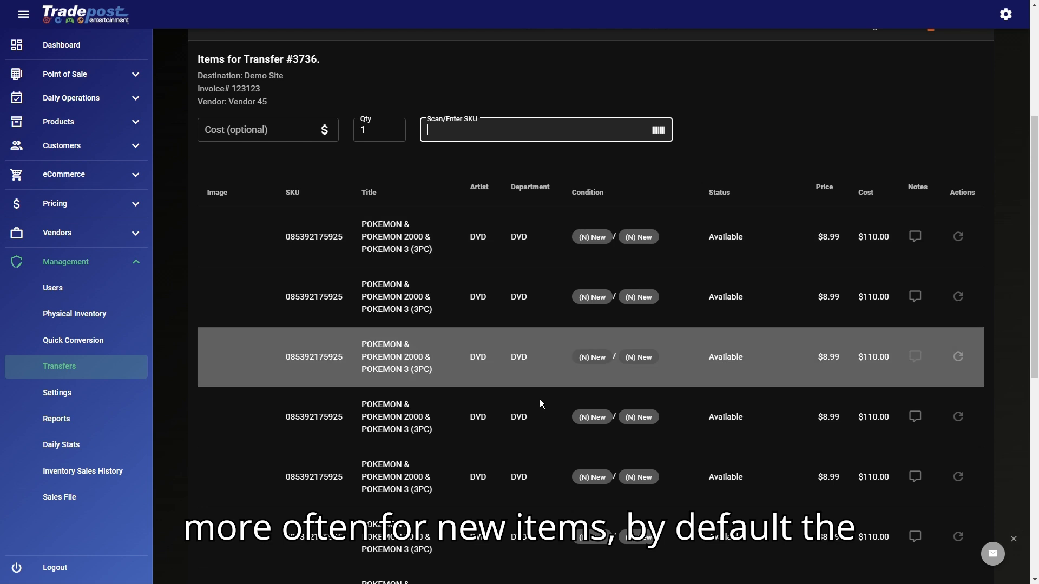
key(ctrl+v)
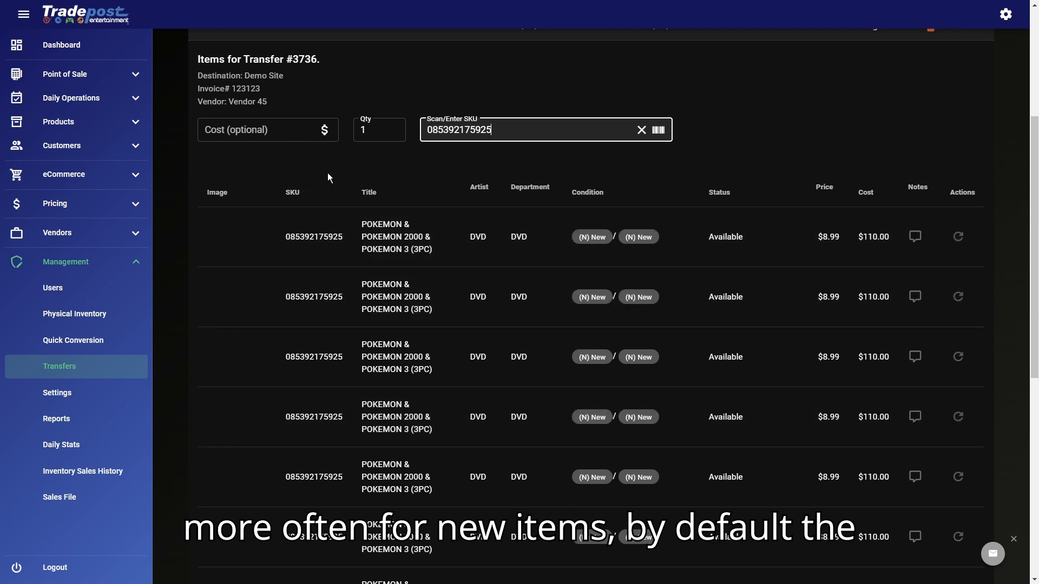
click(384, 131)
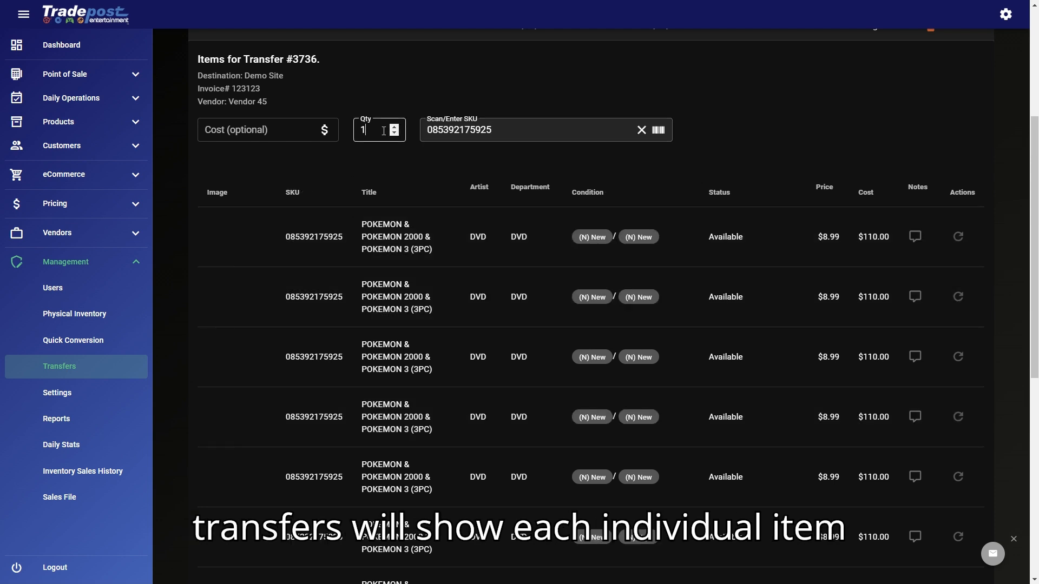
key(BackSpace)
text(8)
click(502, 136)
key(Return)
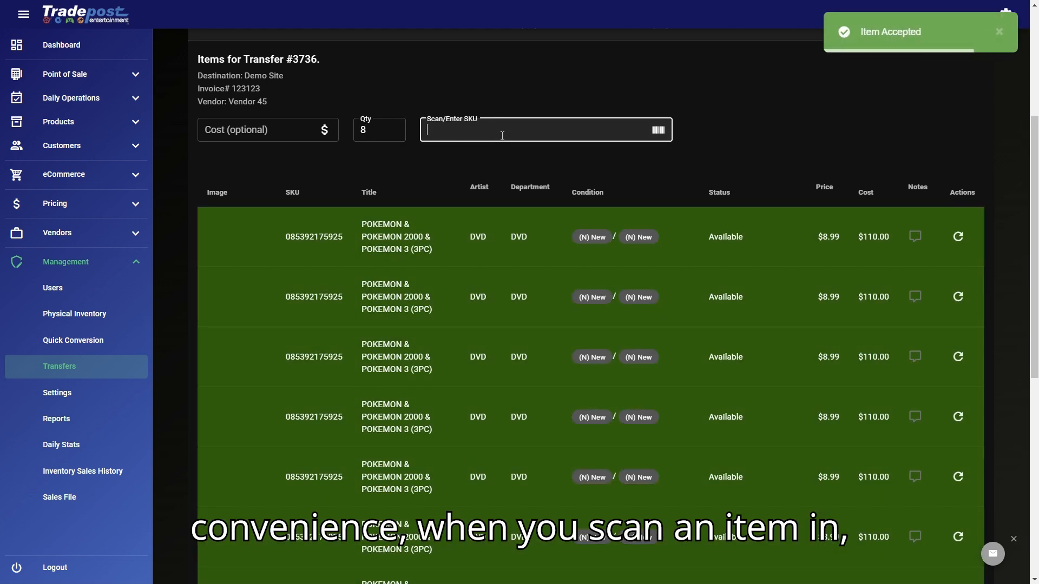
Reset the accepted item in the sixth row of the transfer's item list.
scroll(541, 196, down, 1)
scroll(381, 235, down, 2)
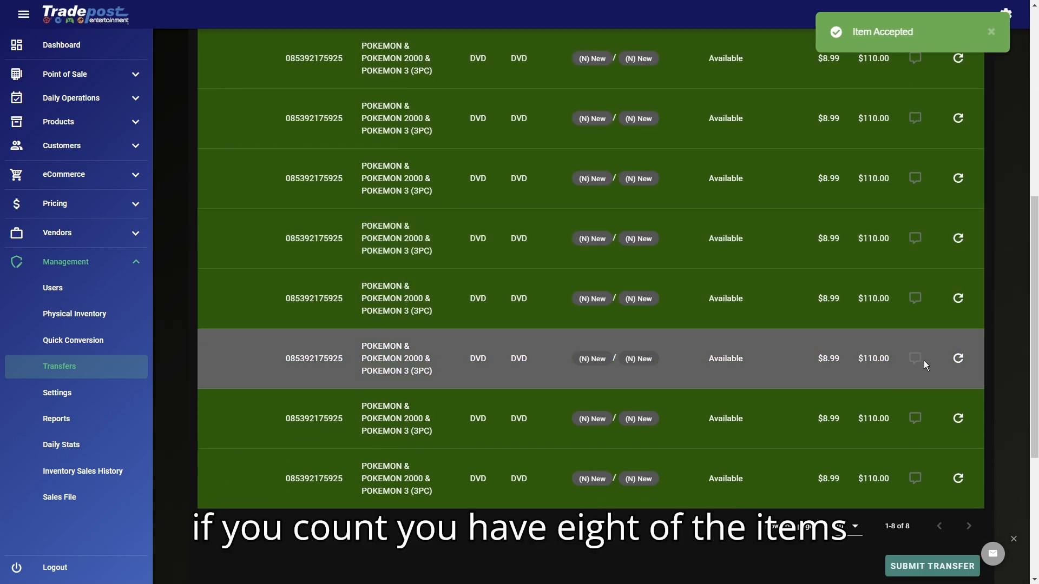
click(958, 358)
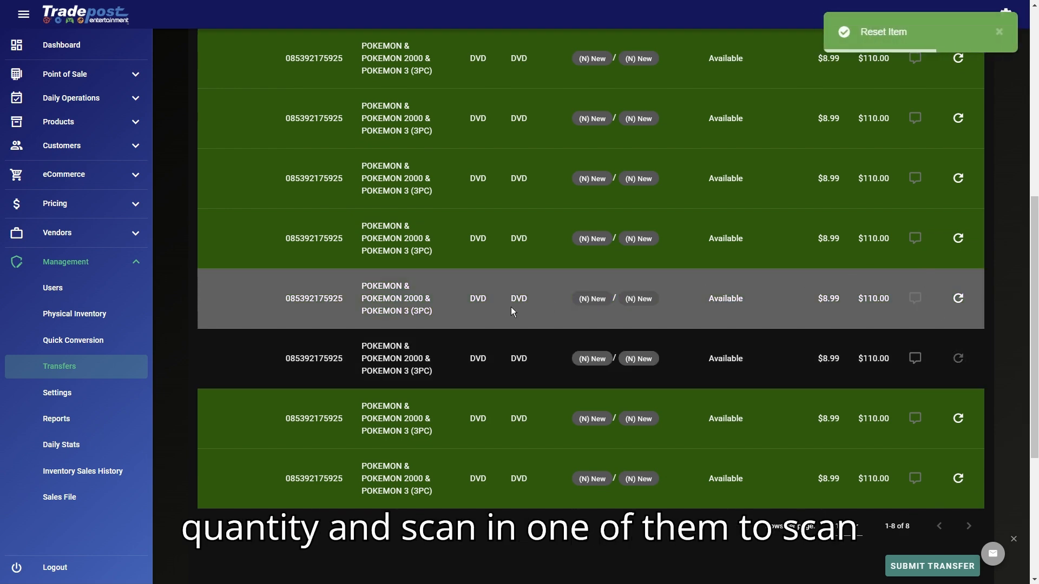
scroll(385, 368, up, 3)
click(430, 254)
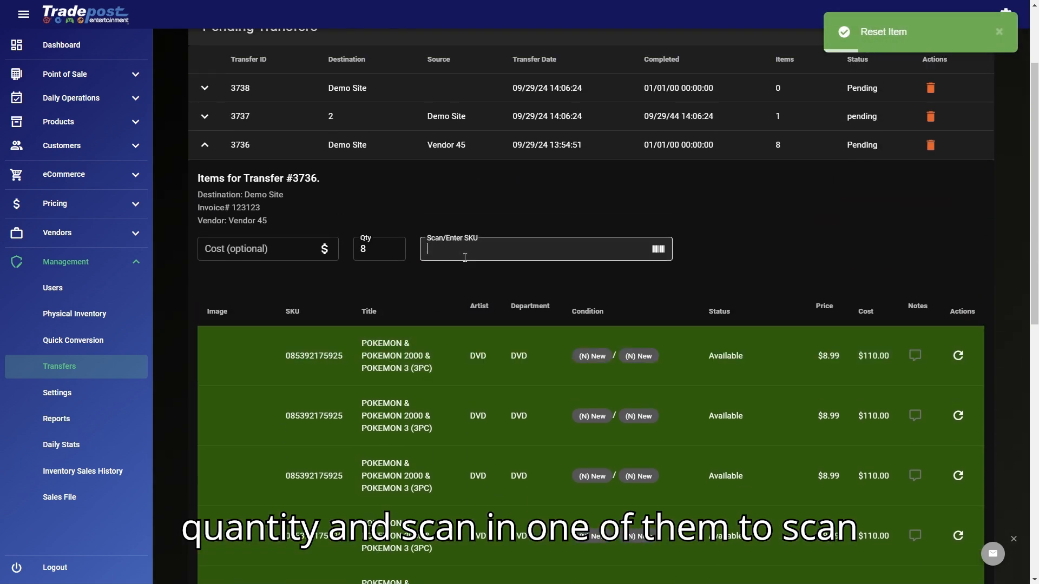
text(085392175925)
double_click(359, 249)
text(1)
click(555, 251)
key(Return)
Submit the transfer with the note "All items accounted for...!" and finalize it.
scroll(549, 260, down, 8)
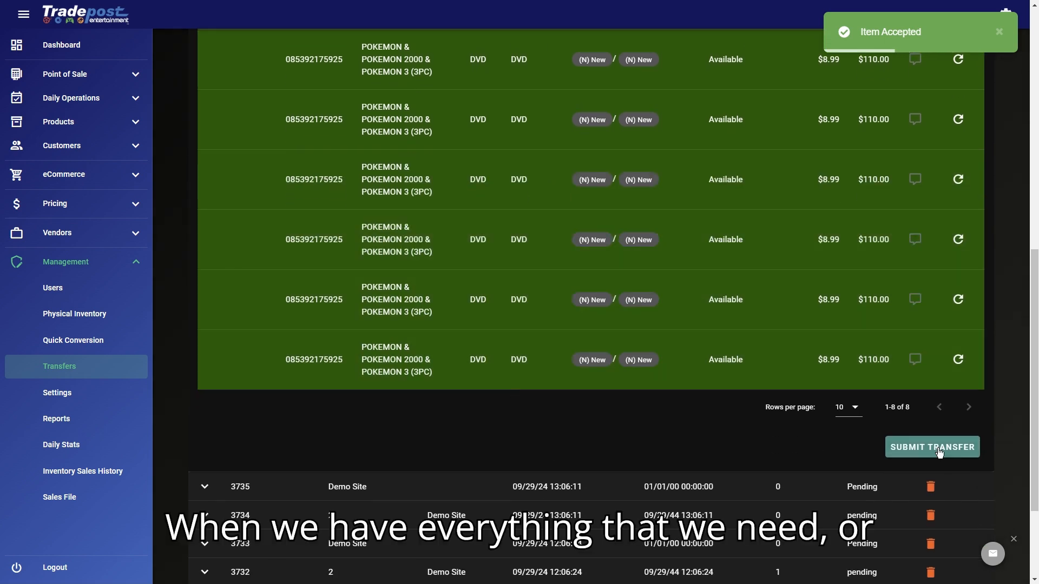
click(940, 452)
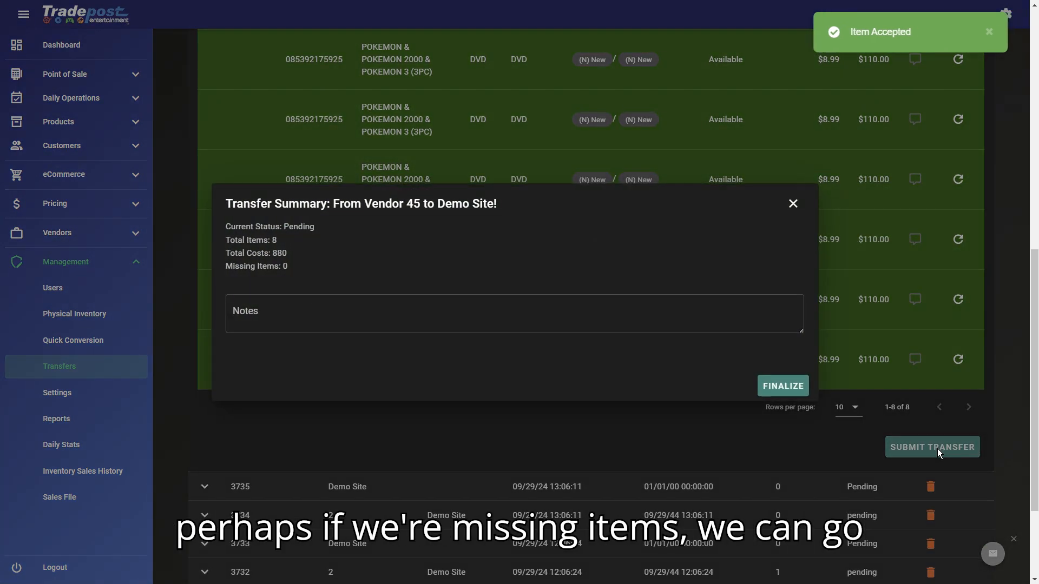
click(390, 321)
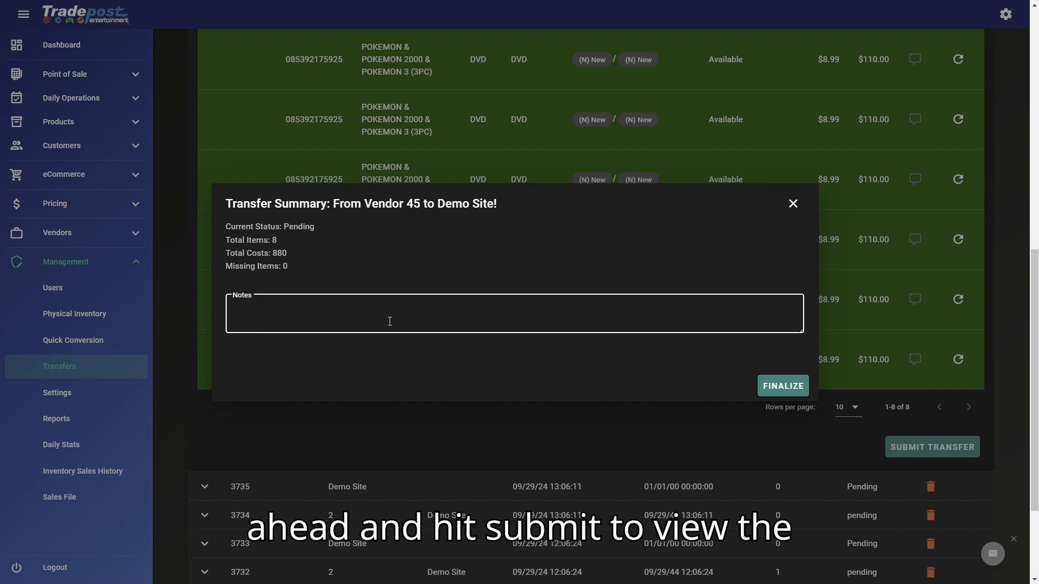
text(All items accounted for...!)
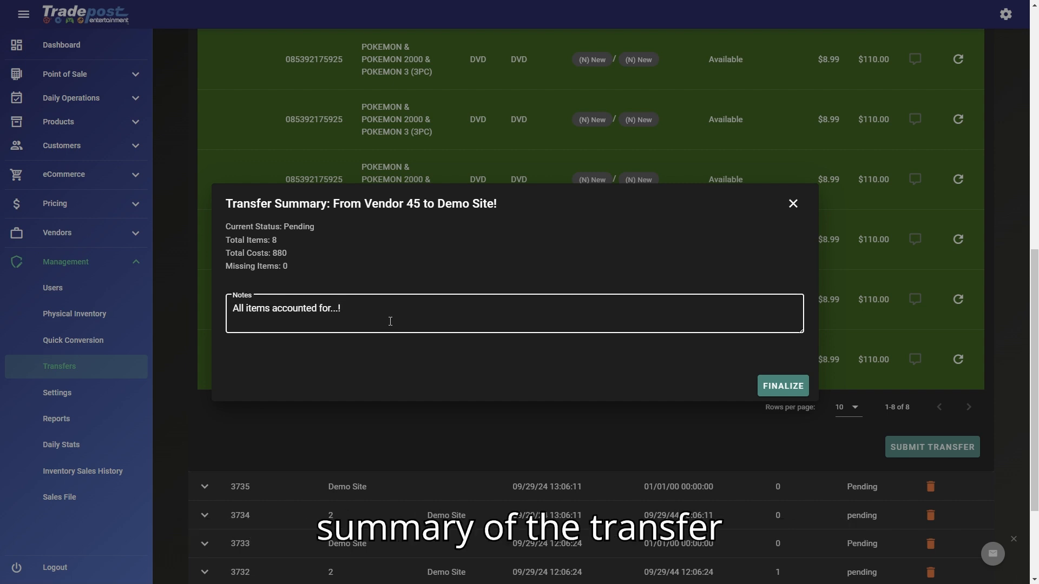
click(799, 392)
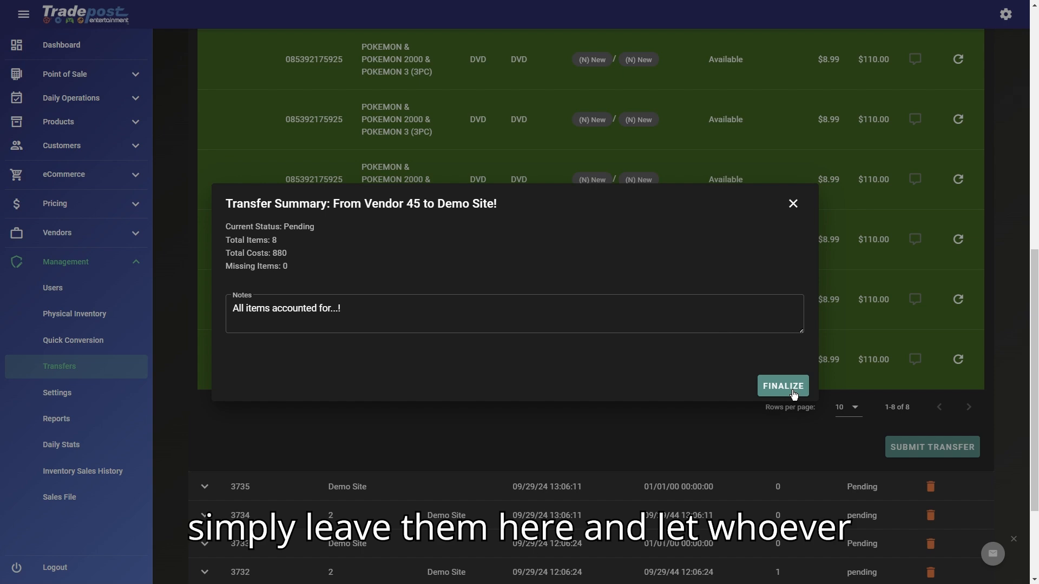
click(793, 394)
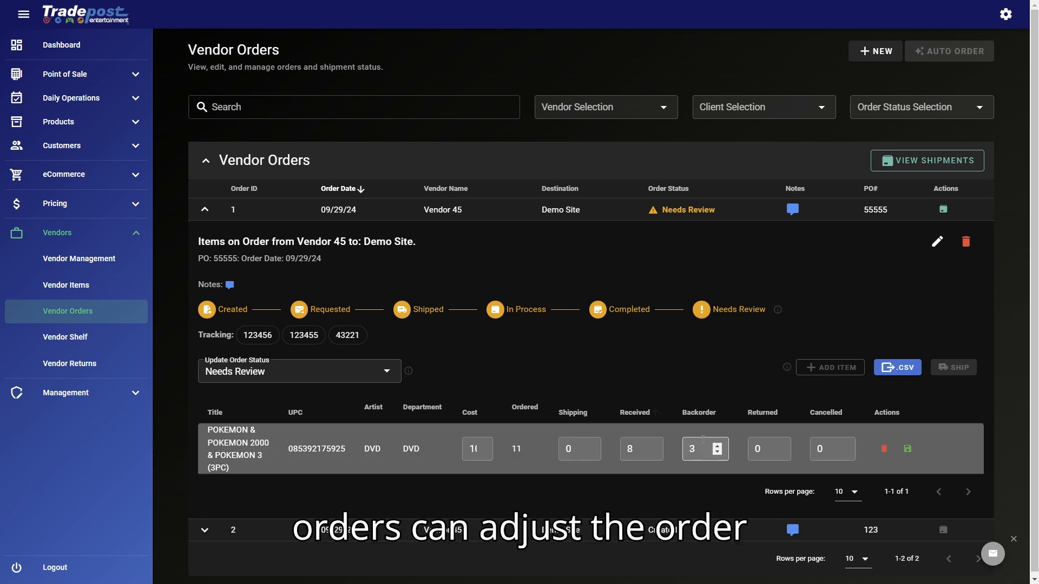
On the Vendor 45 order with PO 55555, set the Pokemon item's received quantity to 5 and cancelled quantity to 3, and save the item.
click(653, 454)
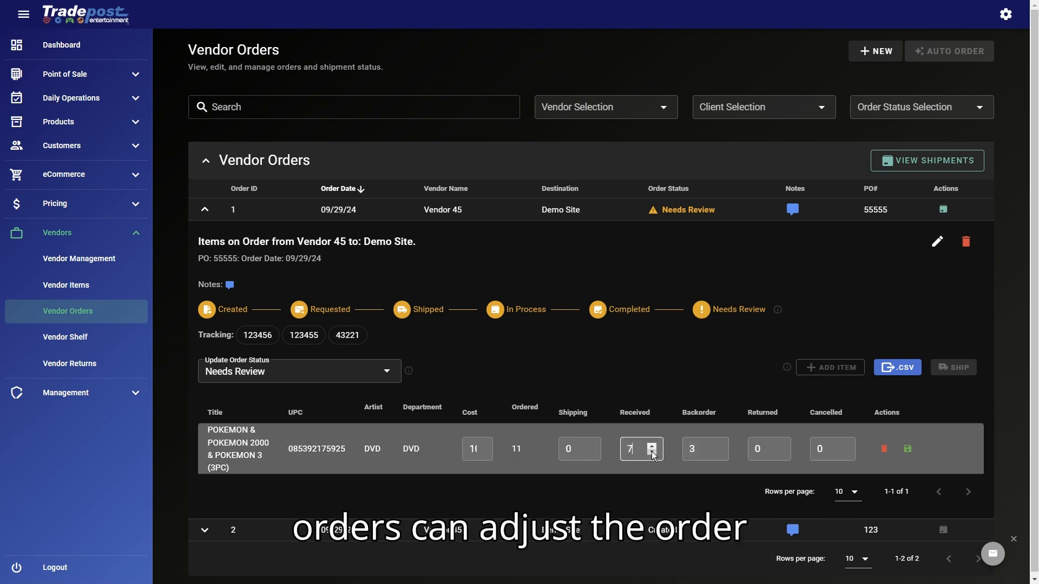
click(653, 454)
click(653, 453)
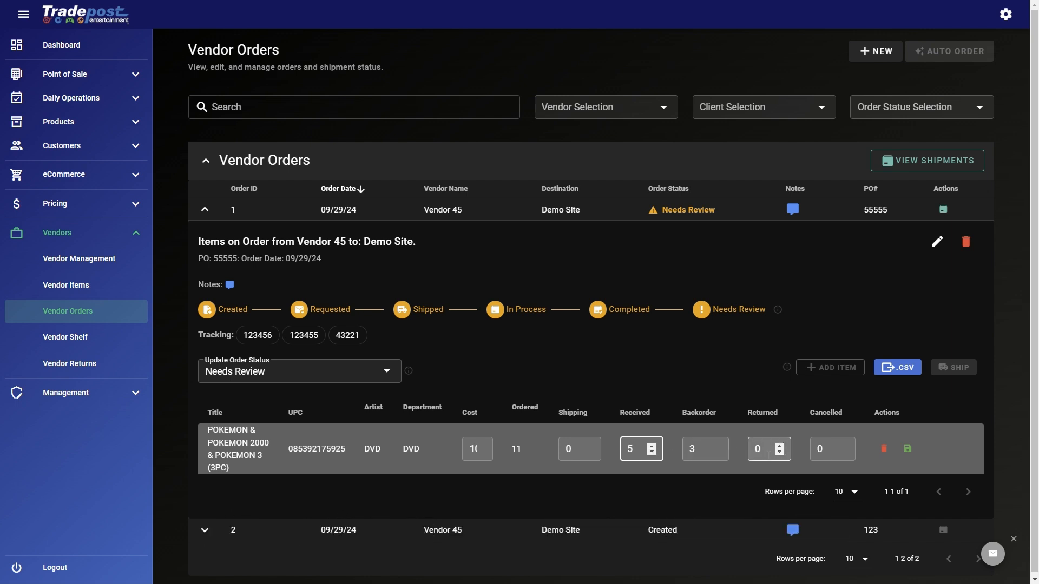
click(842, 447)
click(842, 447)
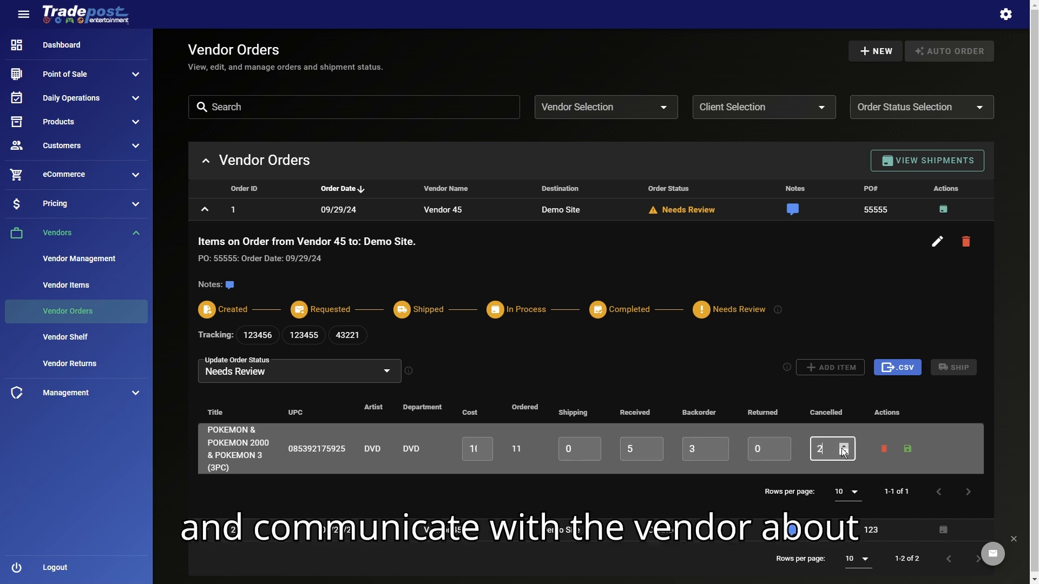
click(842, 447)
click(842, 447)
click(843, 447)
click(845, 448)
click(909, 451)
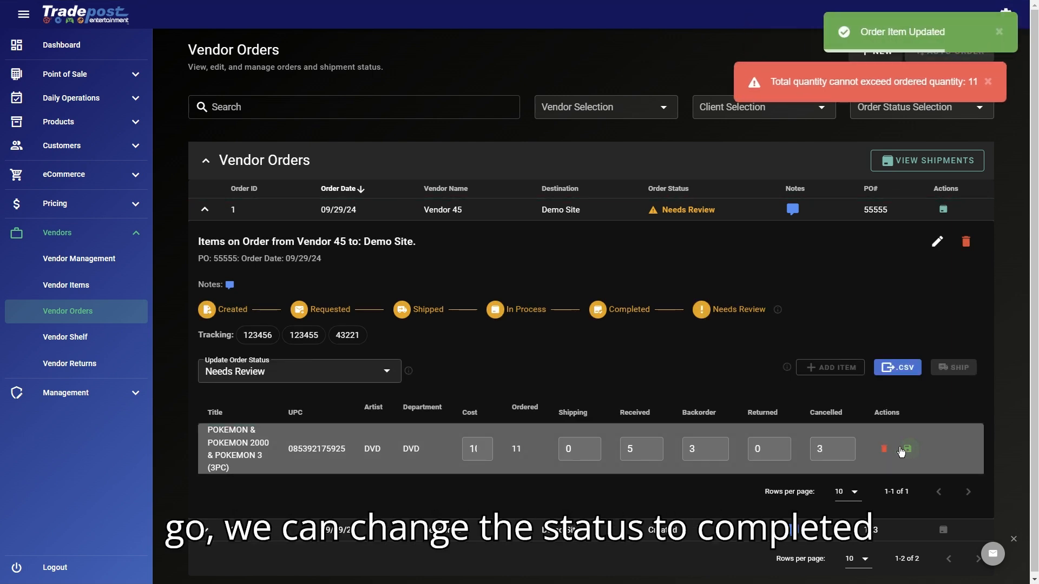
Change the status of the Vendor 45 order with PO 55555 to Completed.
click(338, 370)
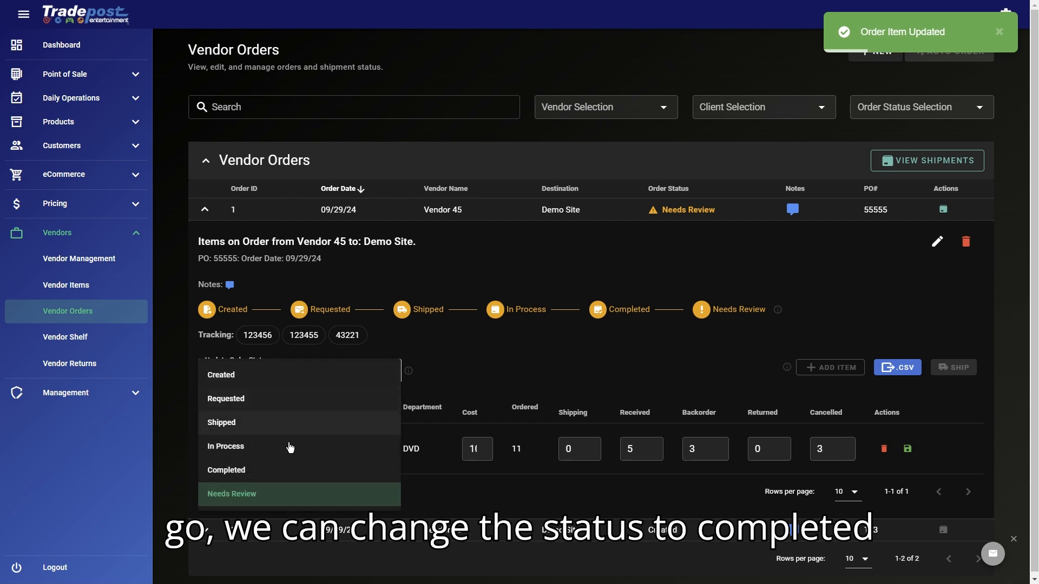
click(264, 475)
click(567, 66)
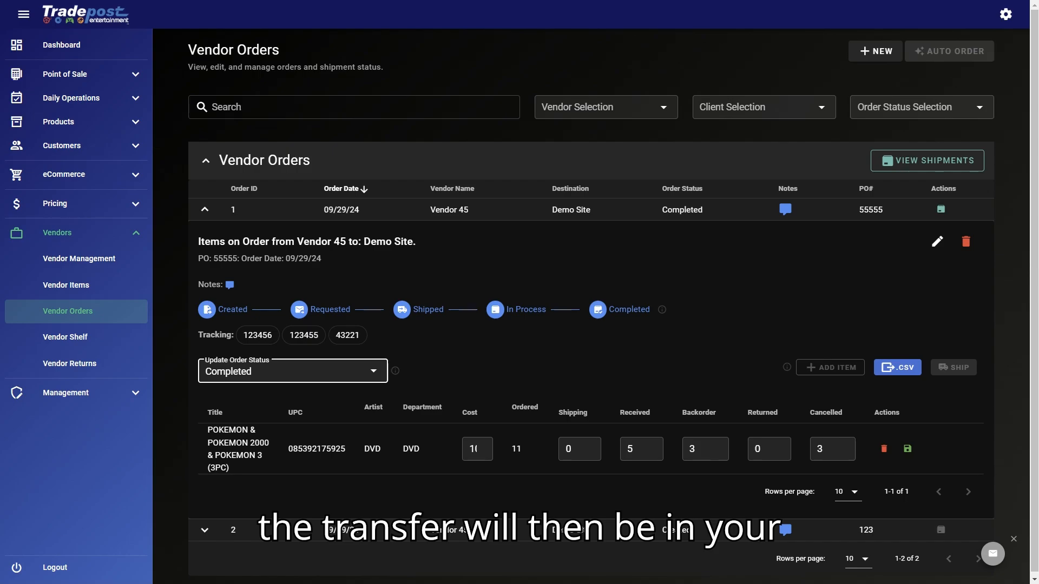